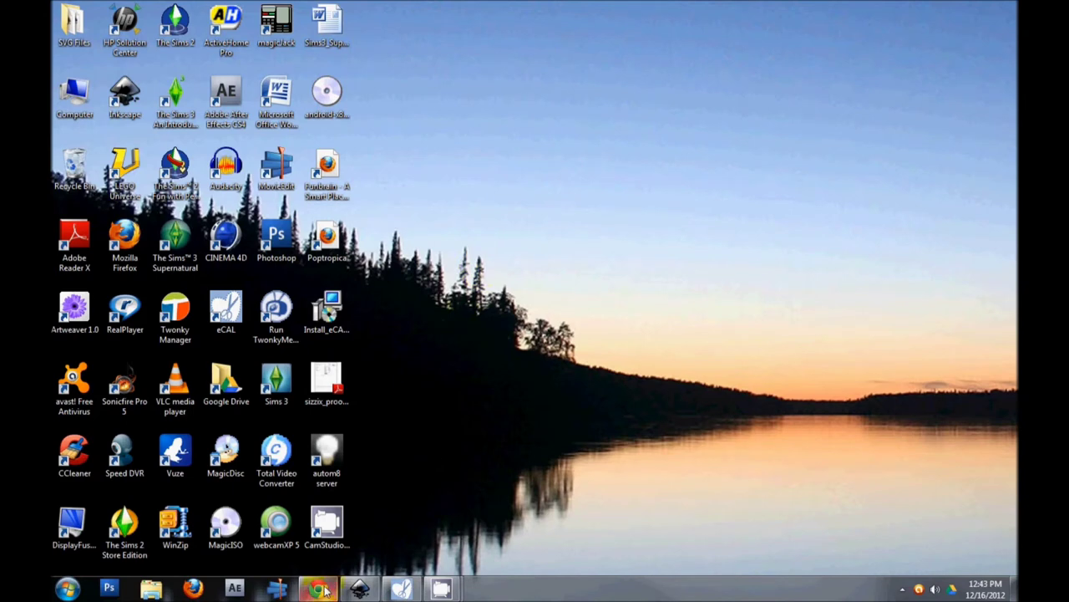
Restore the Chrome window showing the iGoogle page from the taskbar.
mouse_move(321, 592)
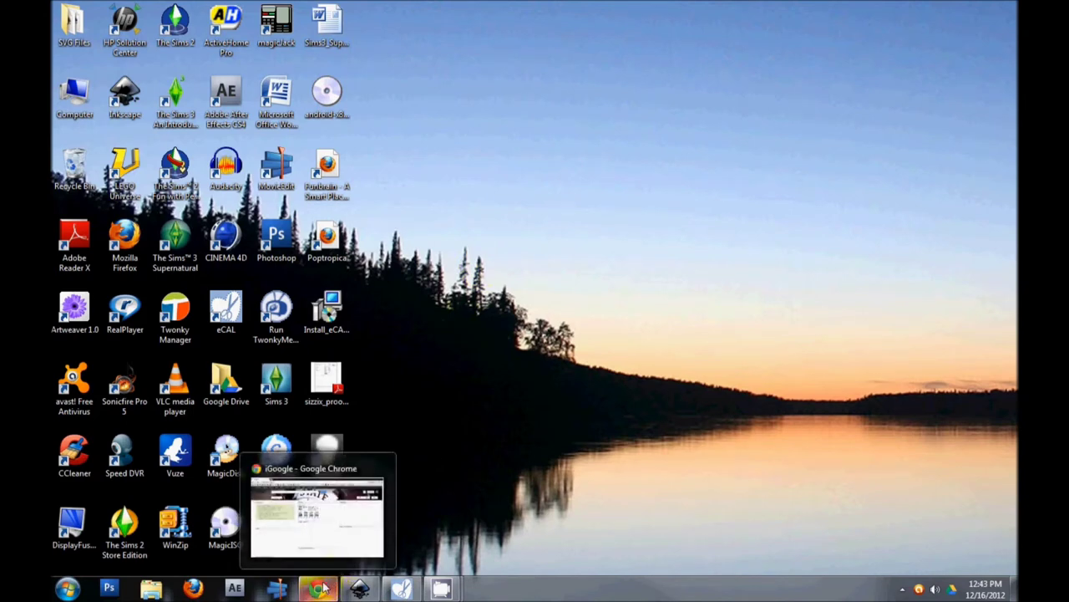
left_click(320, 591)
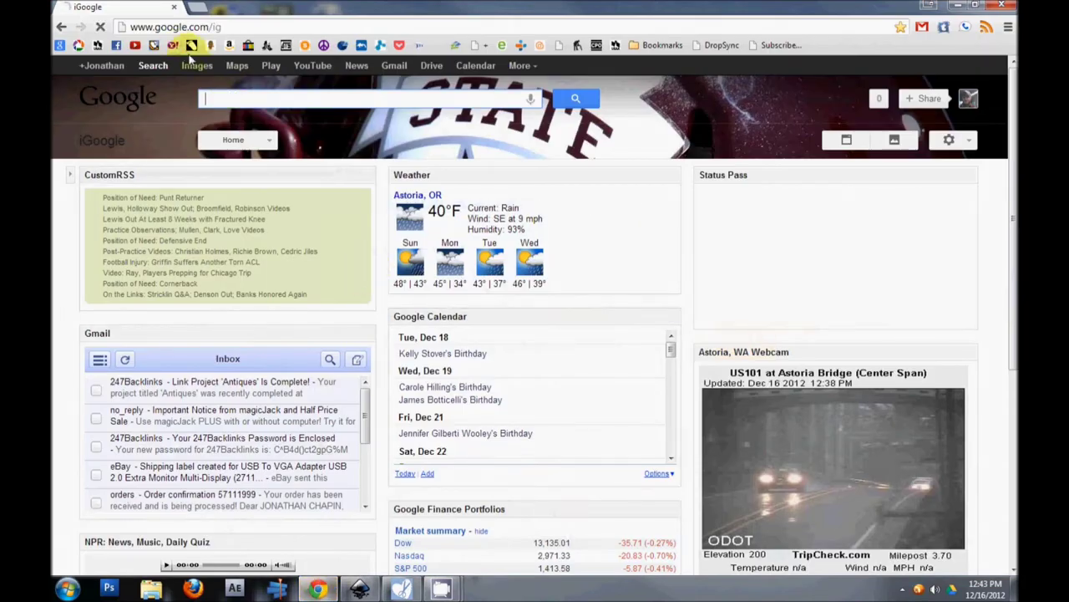
Search Google Images for 'snow flake' and open the 2400 × 2346 snowflake-iclip.jpg result.
left_click(196, 66)
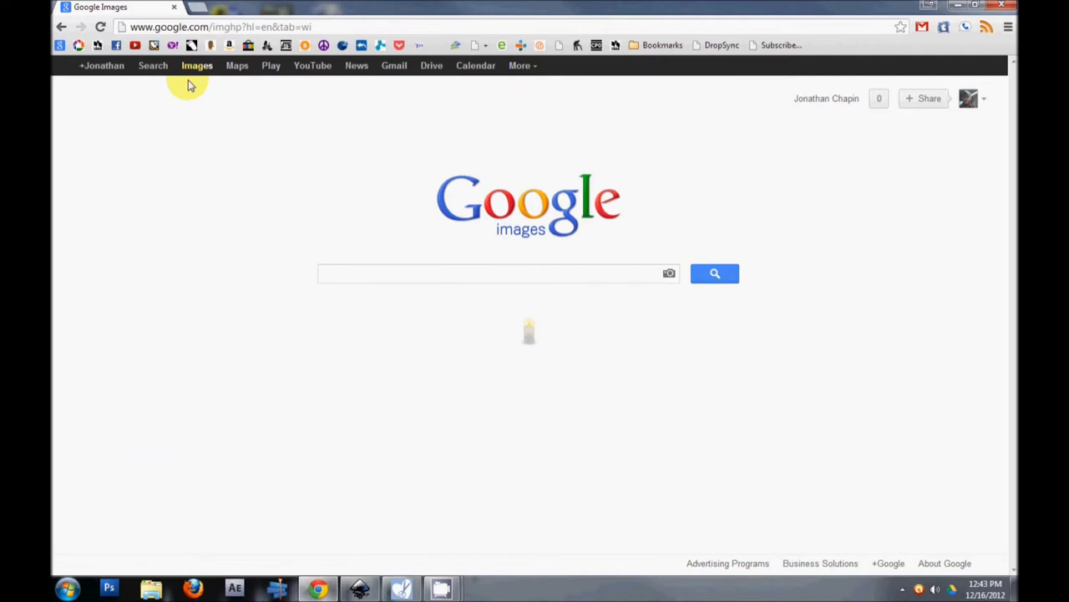
type("snow flake")
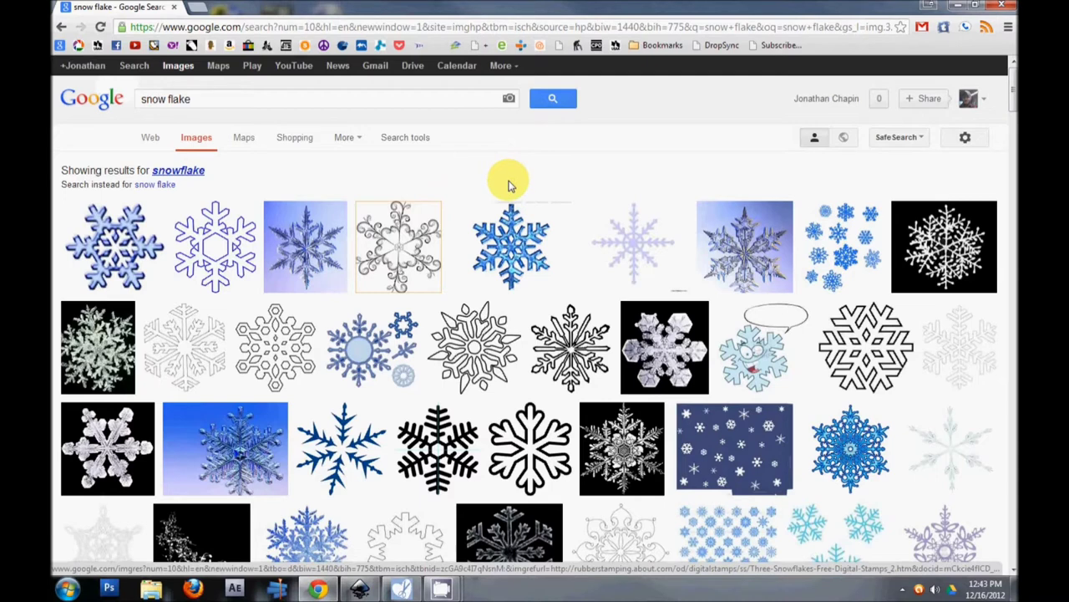
mouse_move(112, 231)
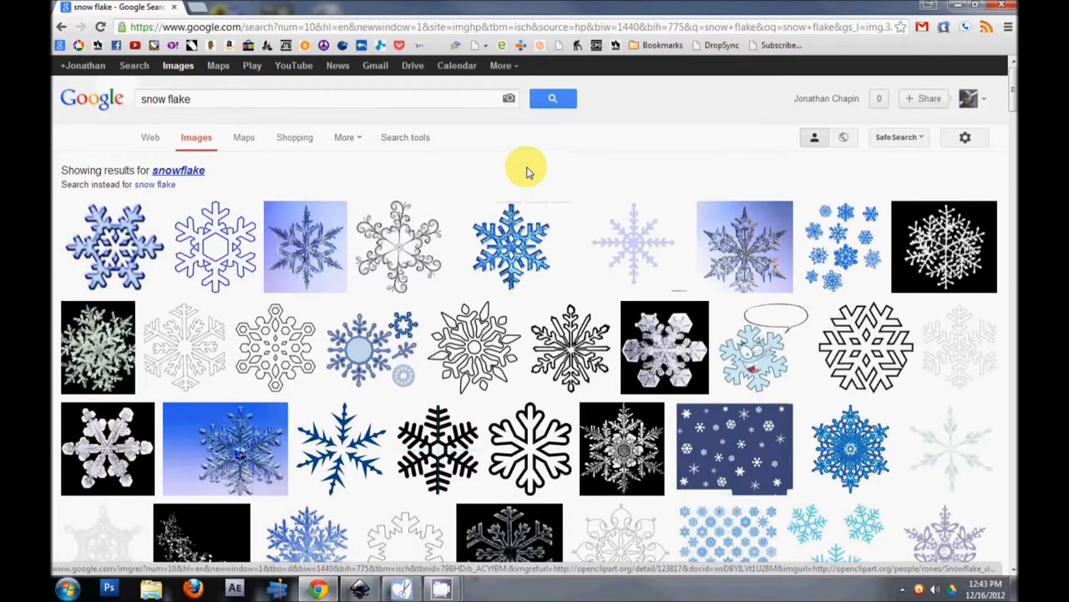
mouse_move(473, 327)
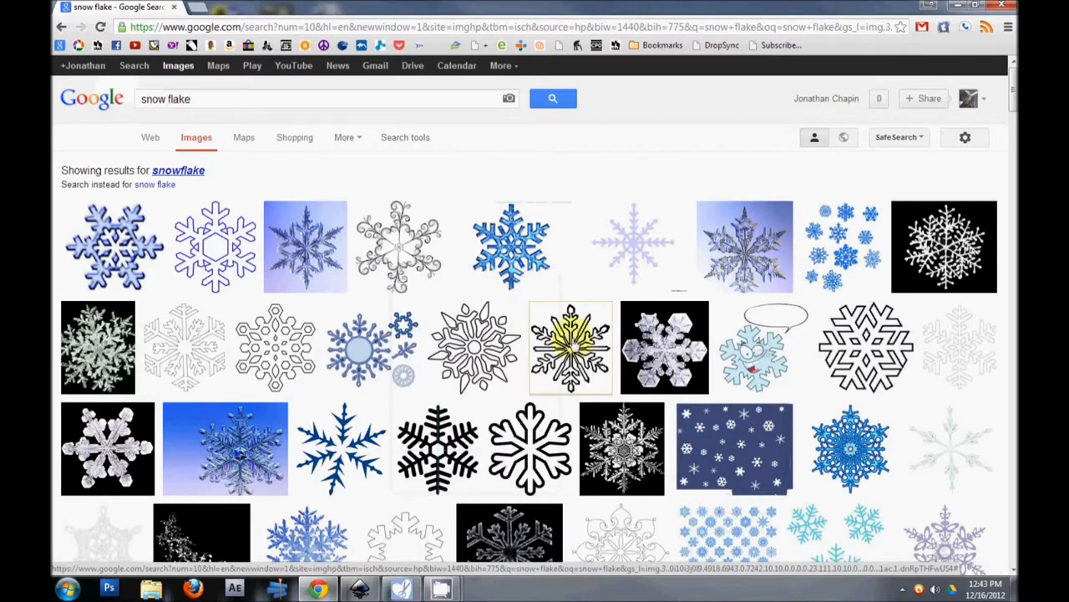
mouse_move(432, 227)
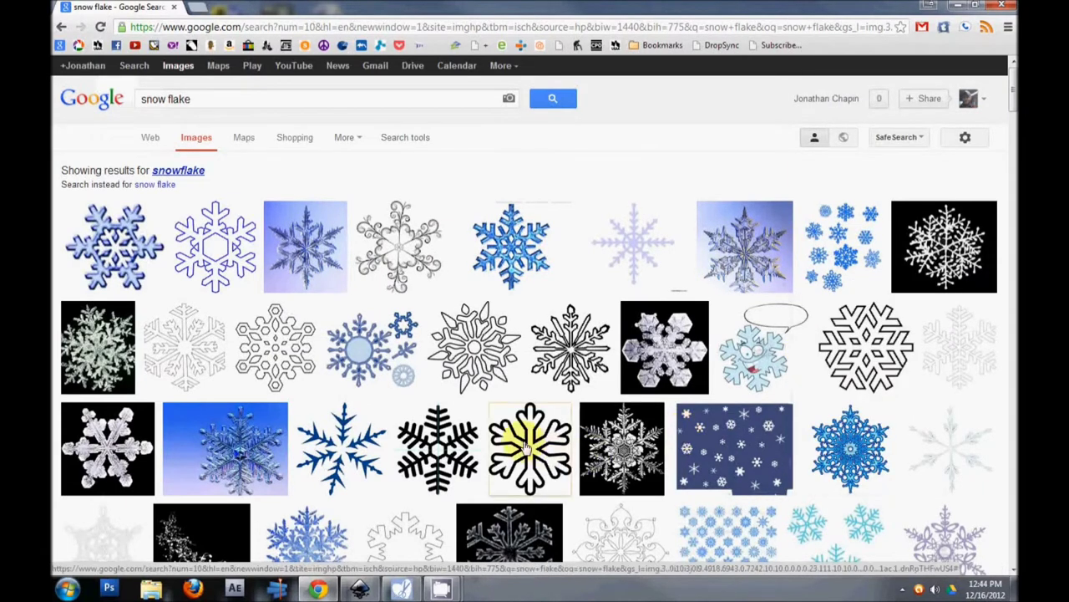
mouse_move(456, 451)
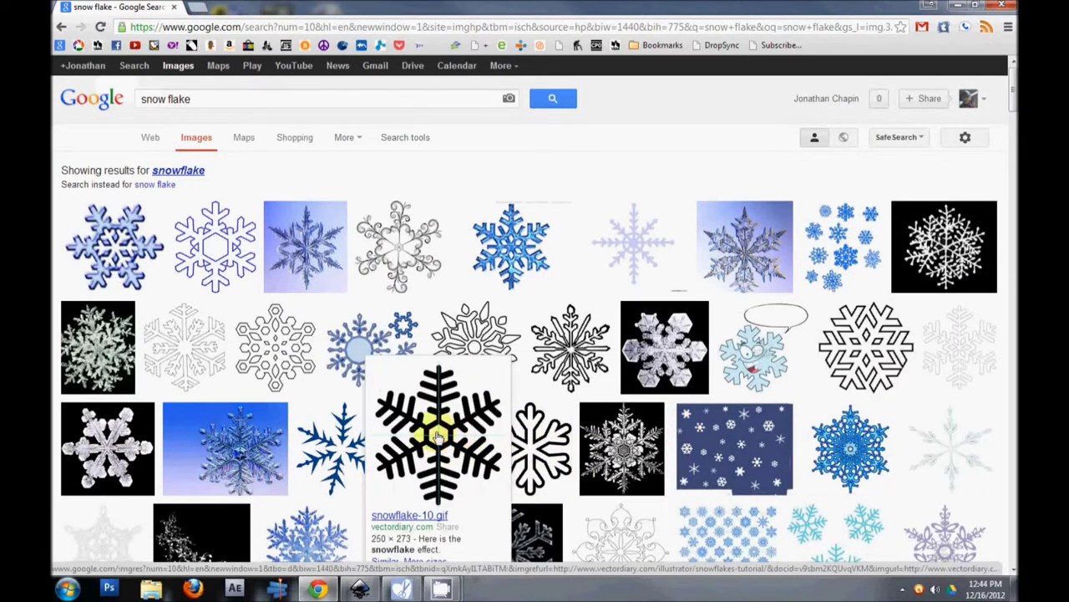
left_click(861, 354)
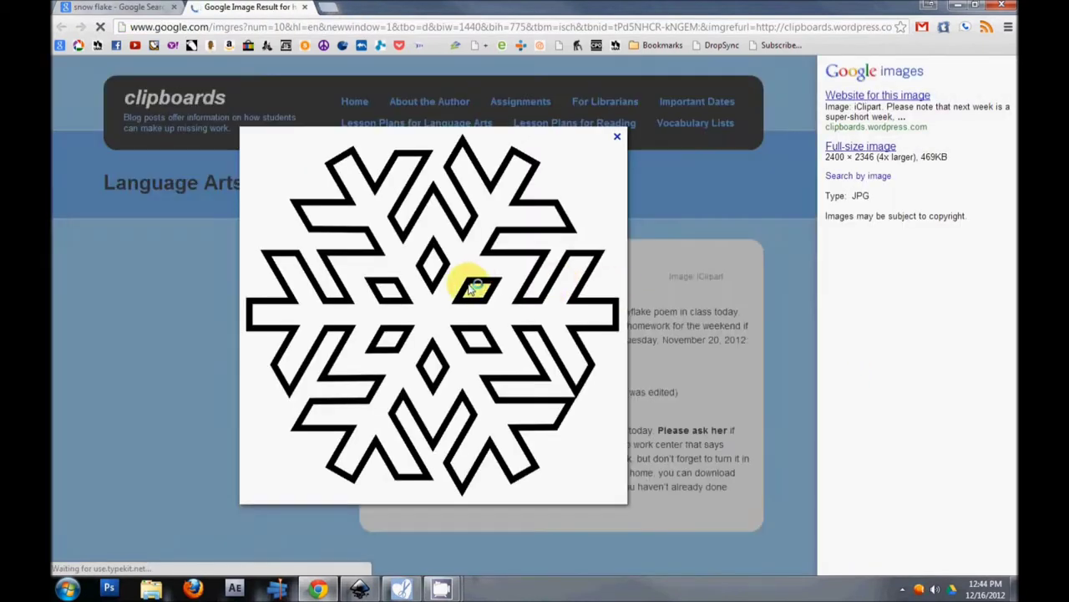
Save the enlarged snowflake picture to the Desktop as snowflake-iclip.jpg and close Chrome.
right_click(469, 288)
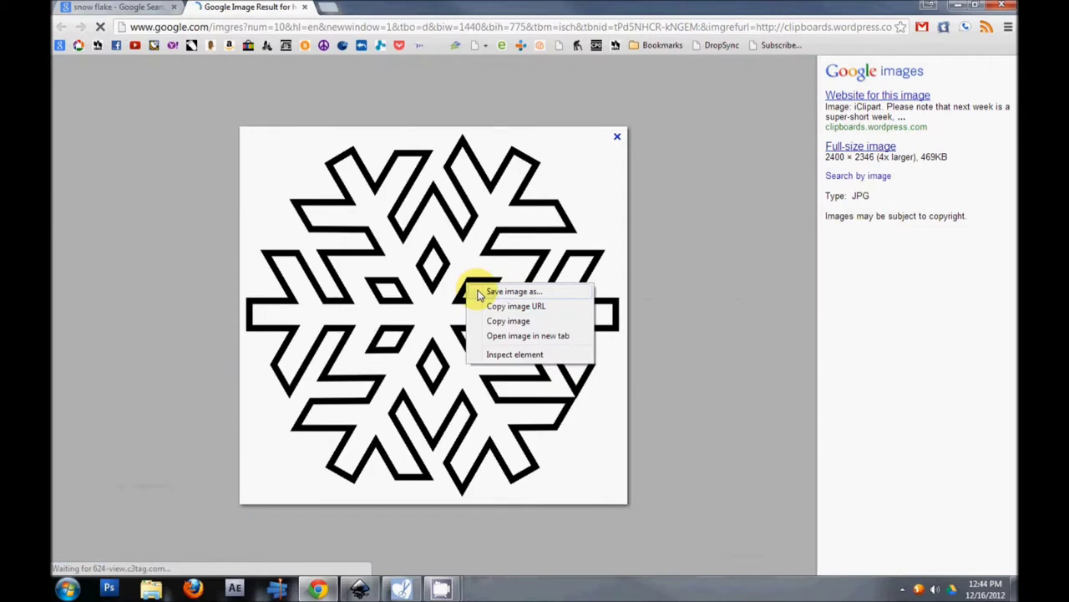
left_click(478, 293)
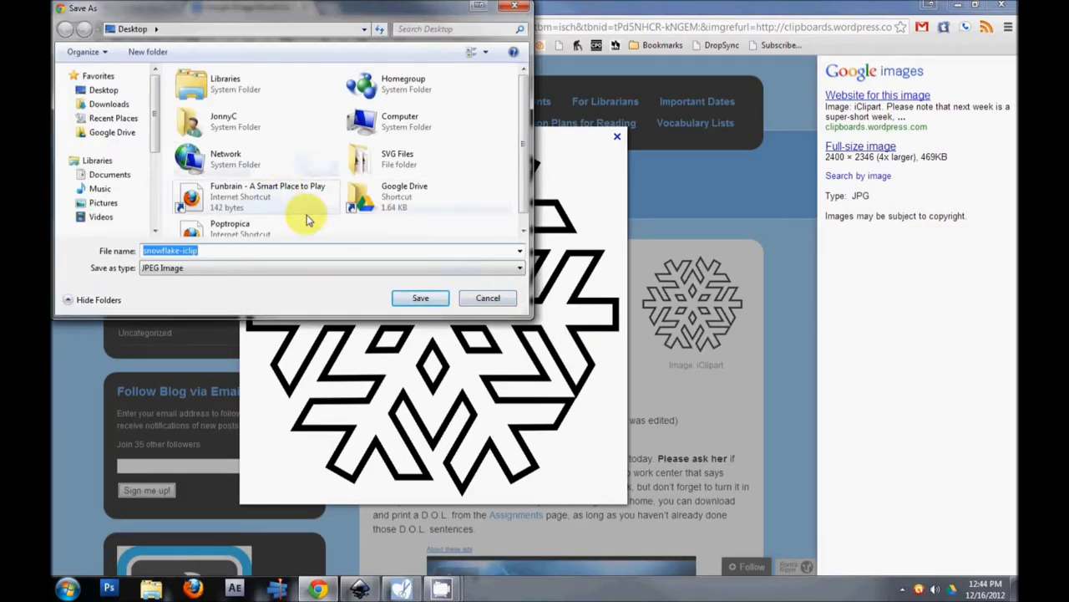
left_click(420, 298)
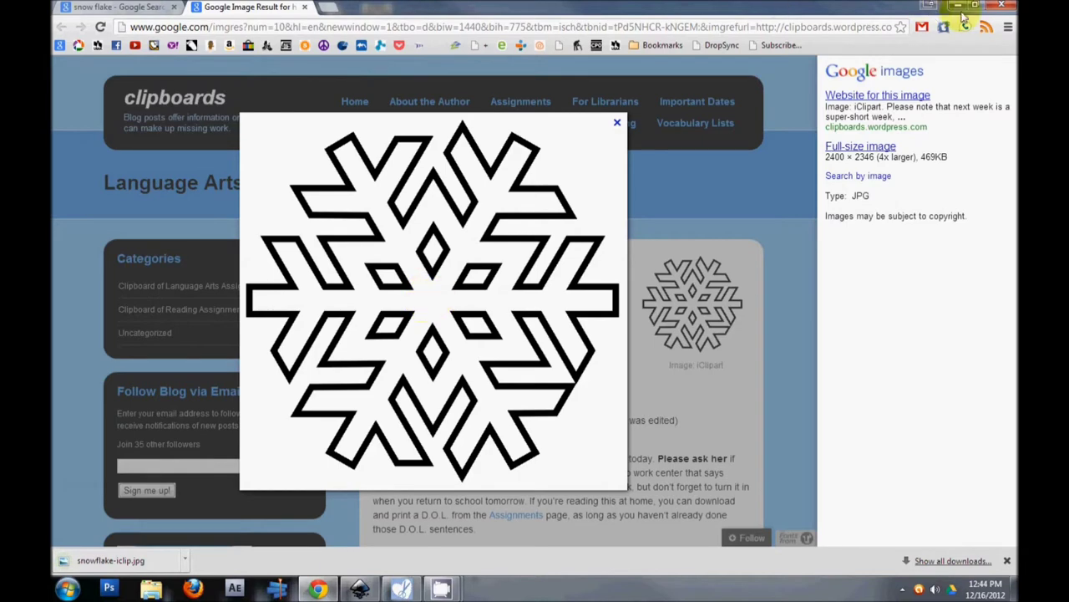
left_click(1001, 9)
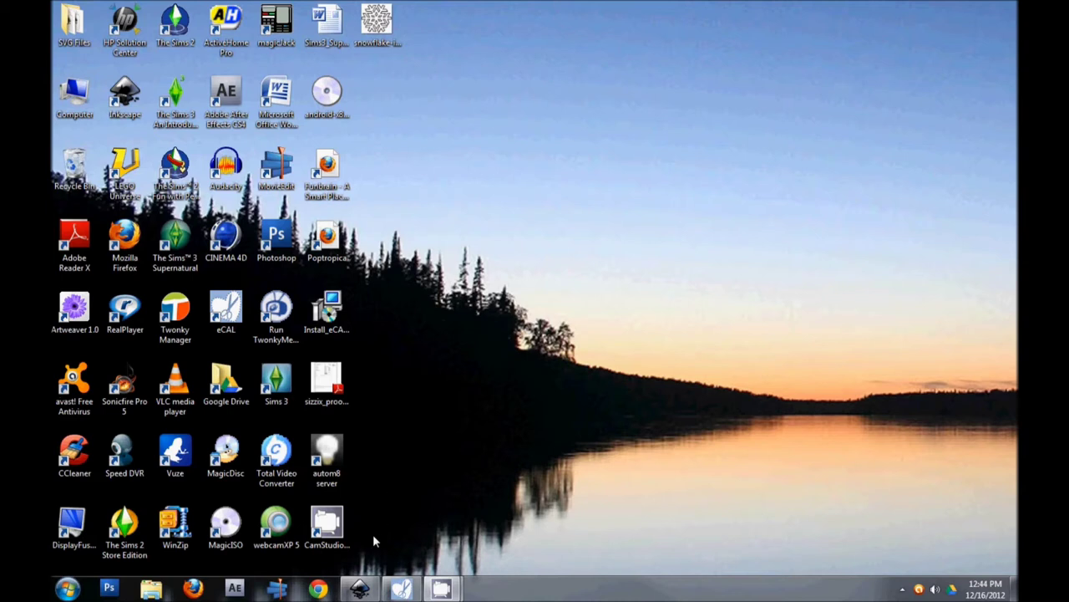
Restore the Inkscape window from the taskbar and maximize it.
left_click(121, 122)
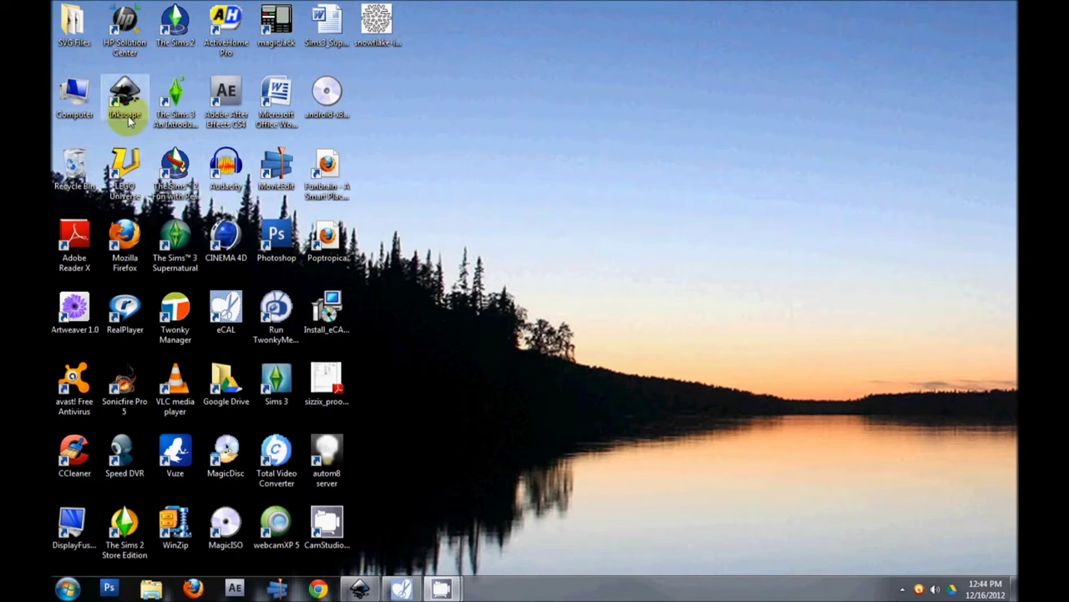
left_click(369, 591)
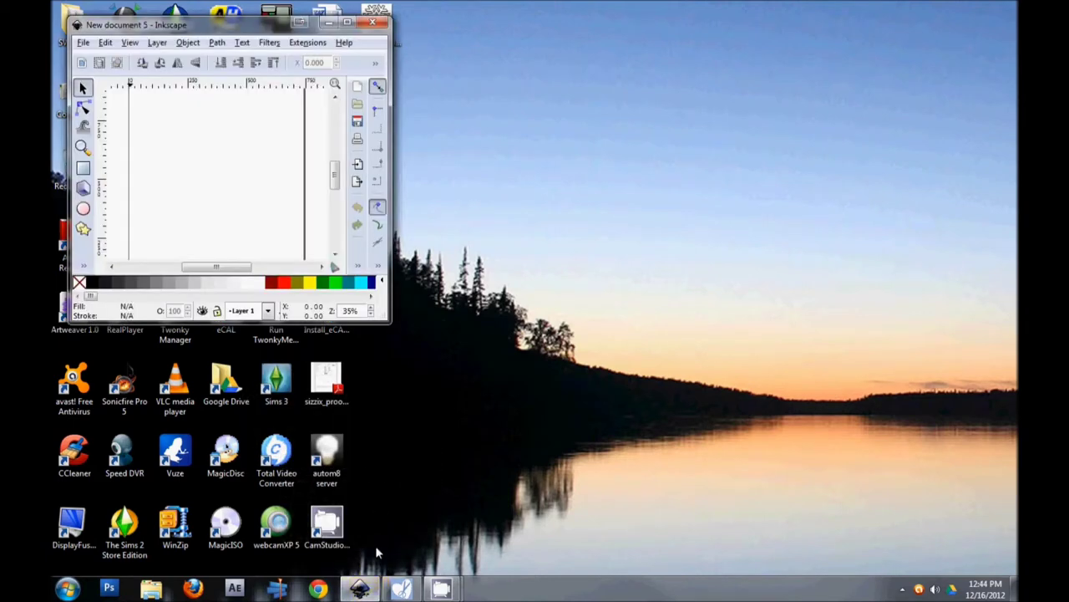
left_click(220, 191)
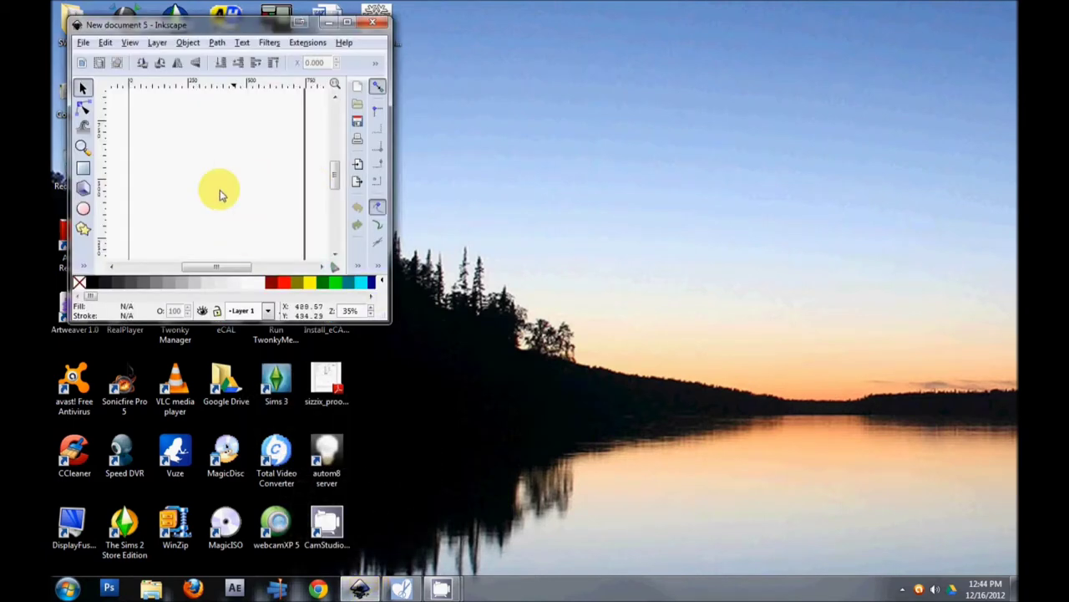
left_click(348, 22)
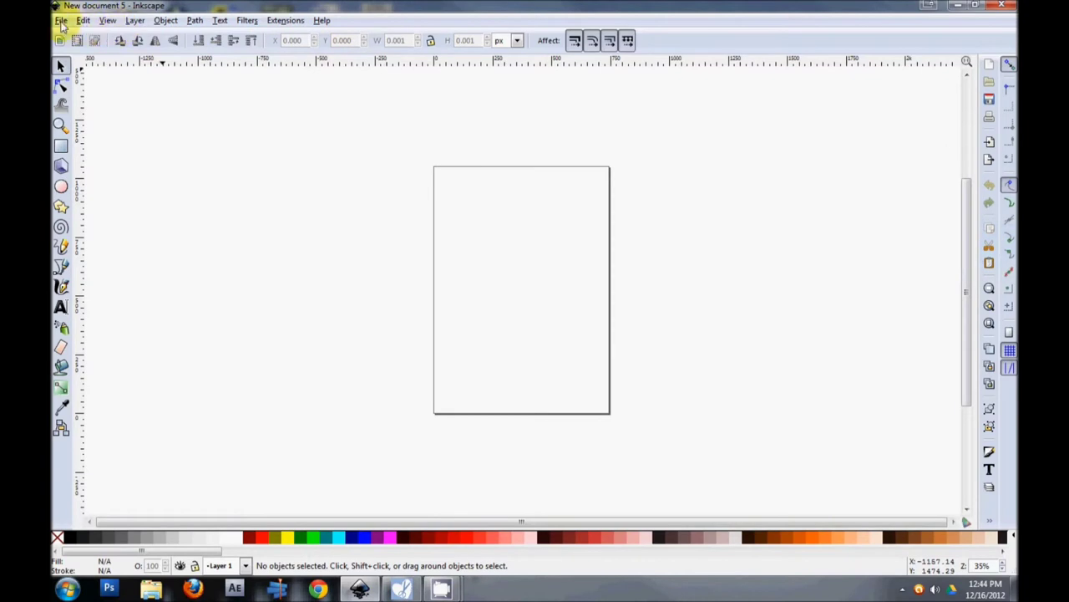
Import snowflake-iclip into the blank document as an embedded image.
left_click(61, 21)
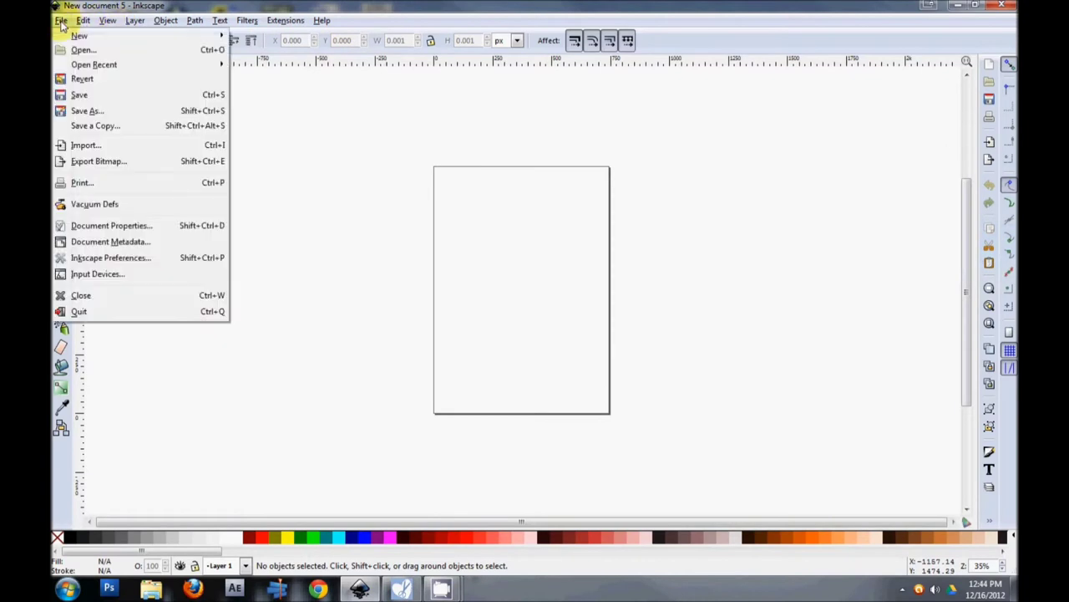
left_click(111, 146)
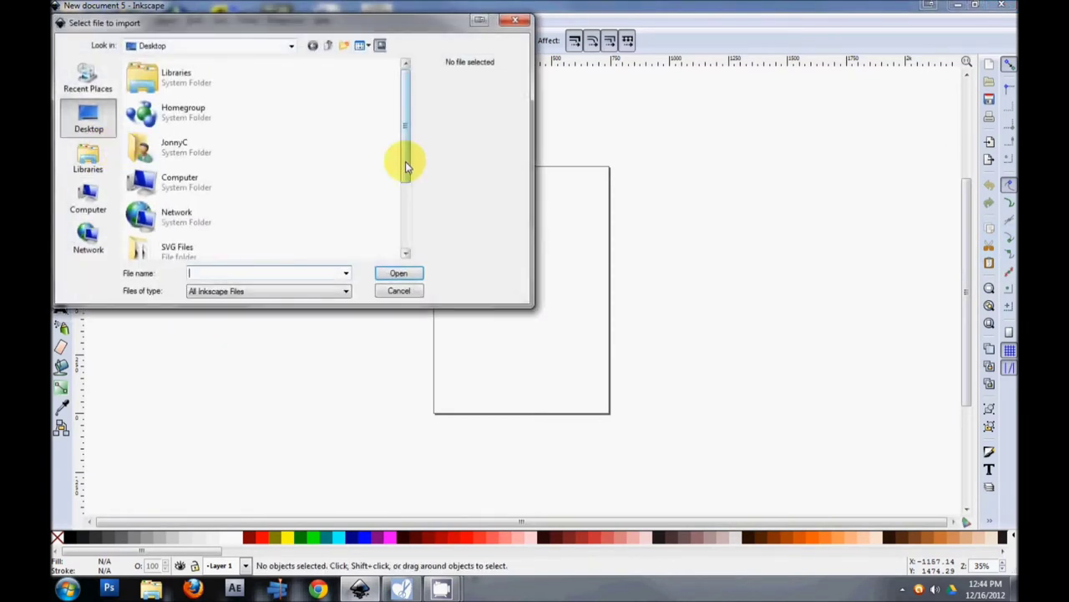
left_click_drag(406, 124, 407, 213)
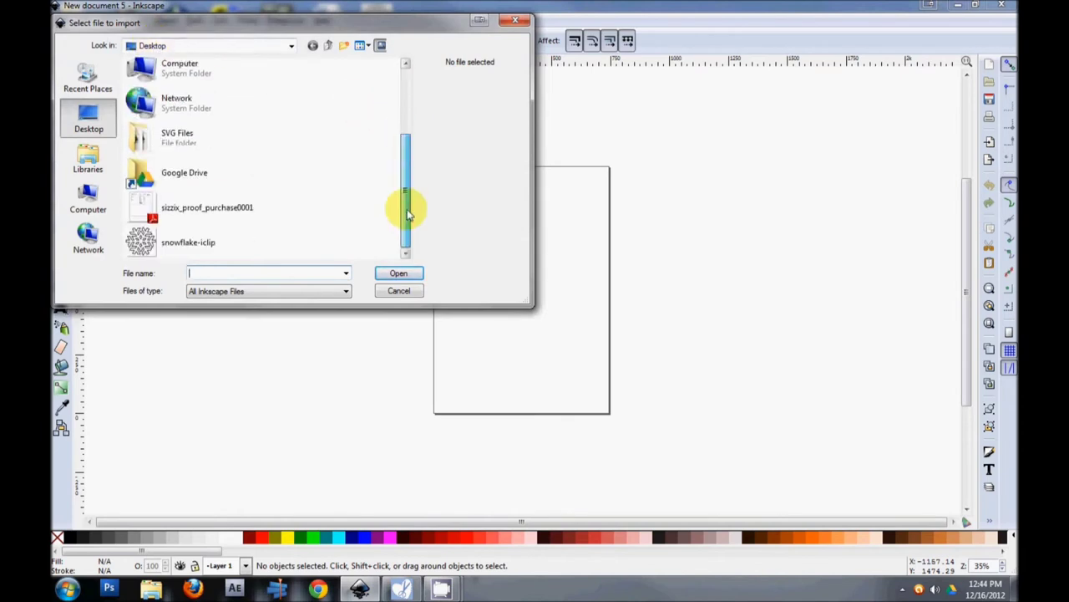
left_click(182, 249)
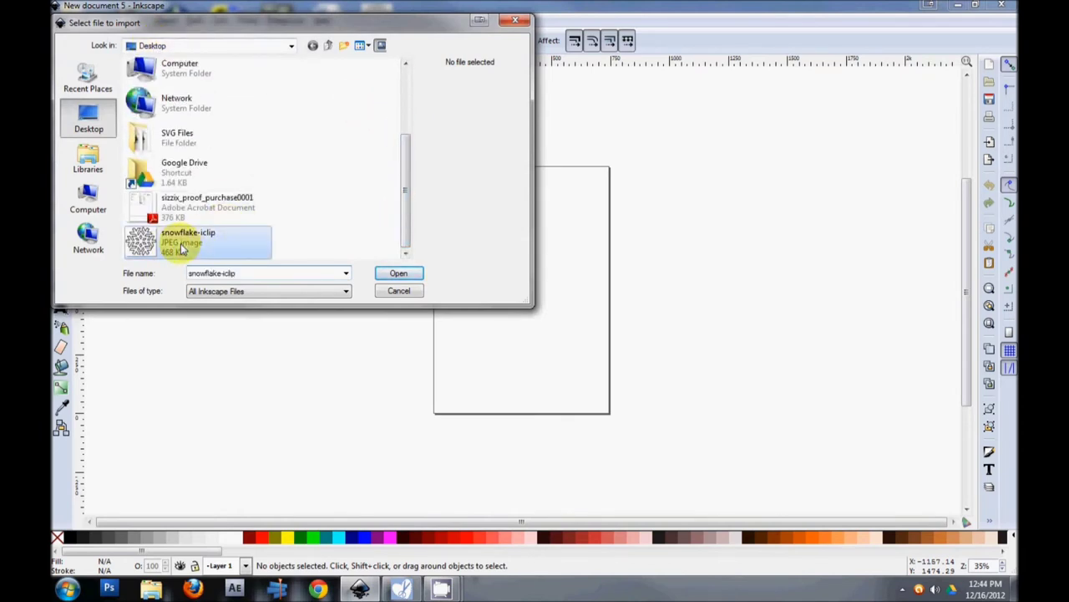
double_click(182, 249)
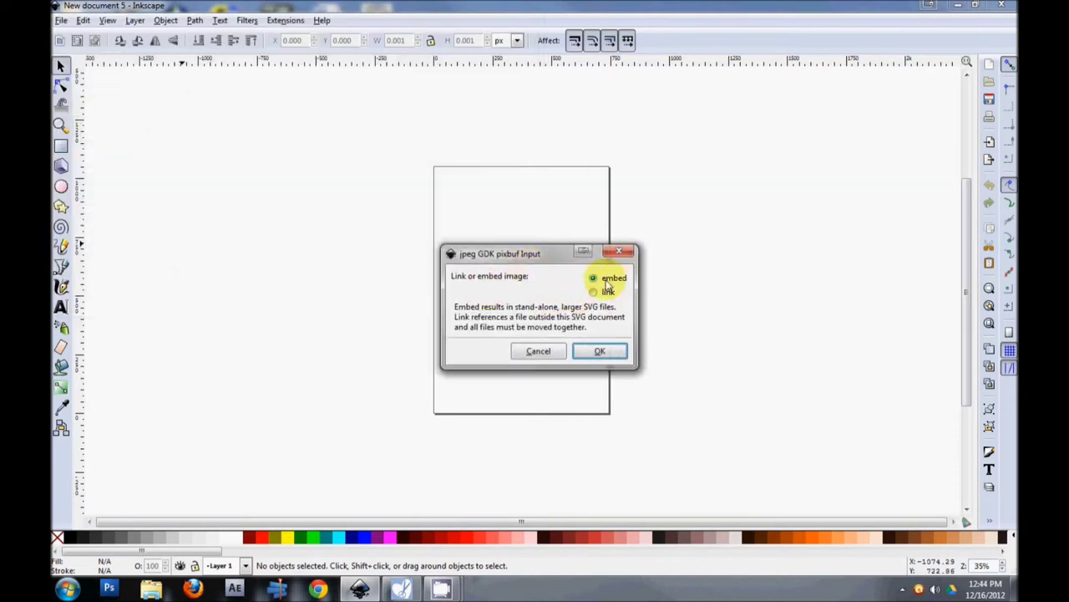
left_click(598, 351)
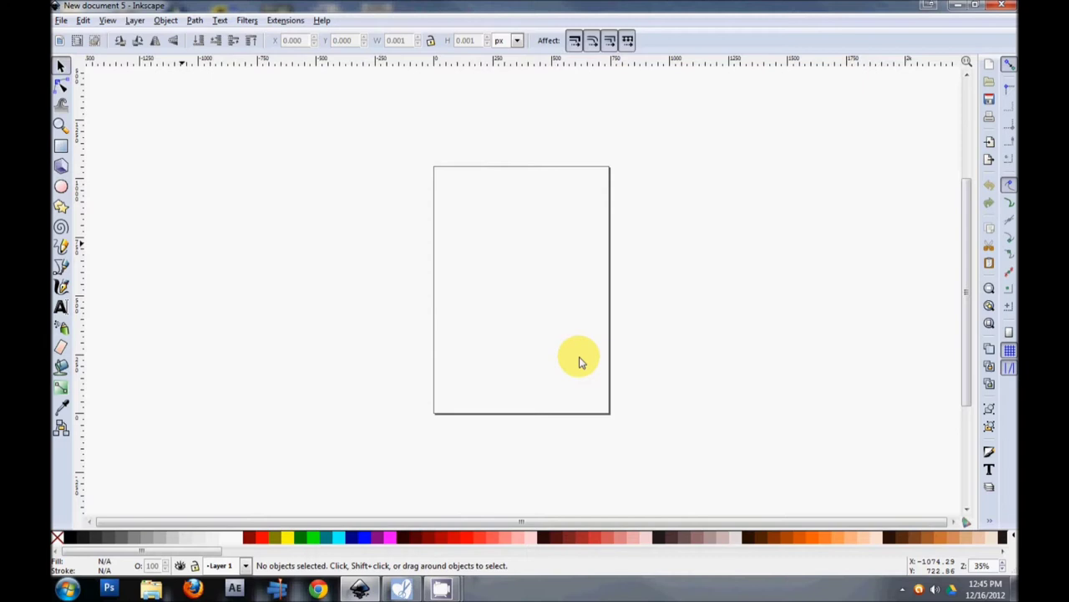
Bring the embedded 2400 × 2346 snowflake image into view and select it for path operations.
key("ctrl+v")
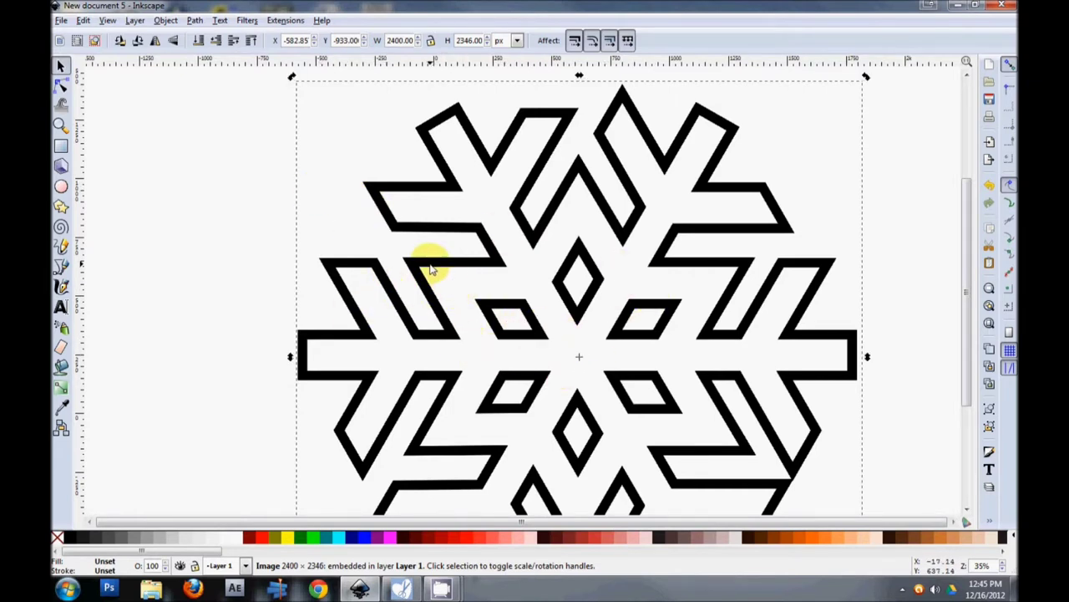
left_click(177, 241)
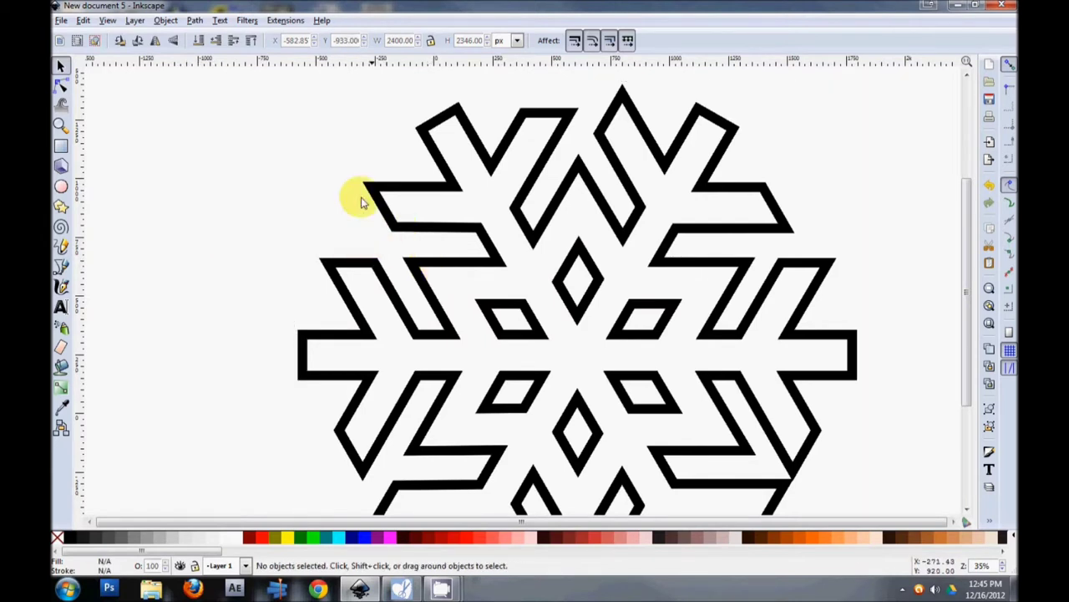
left_click(480, 284)
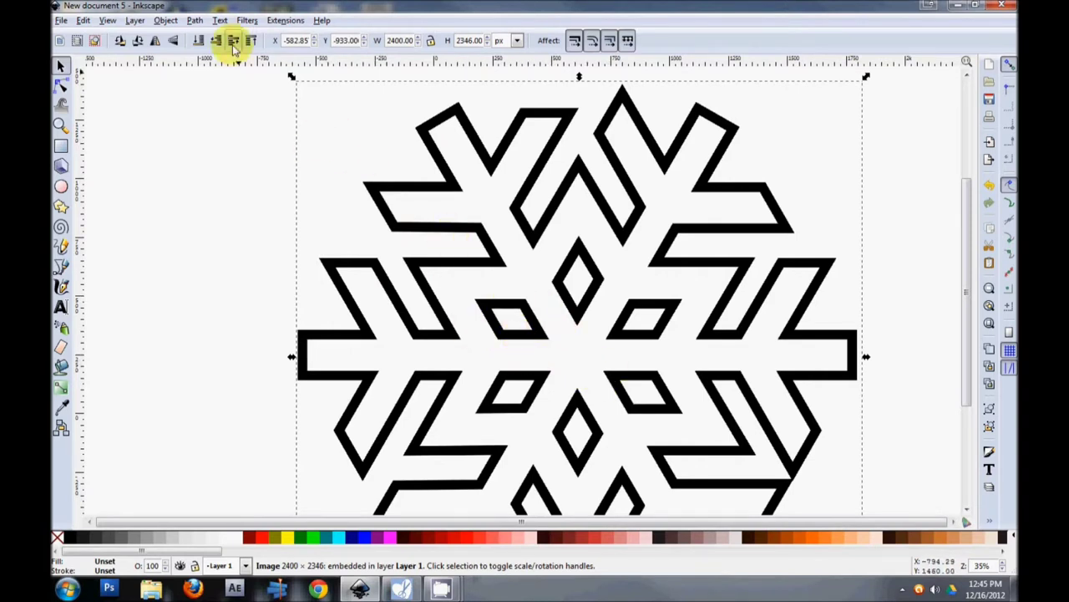
left_click(195, 20)
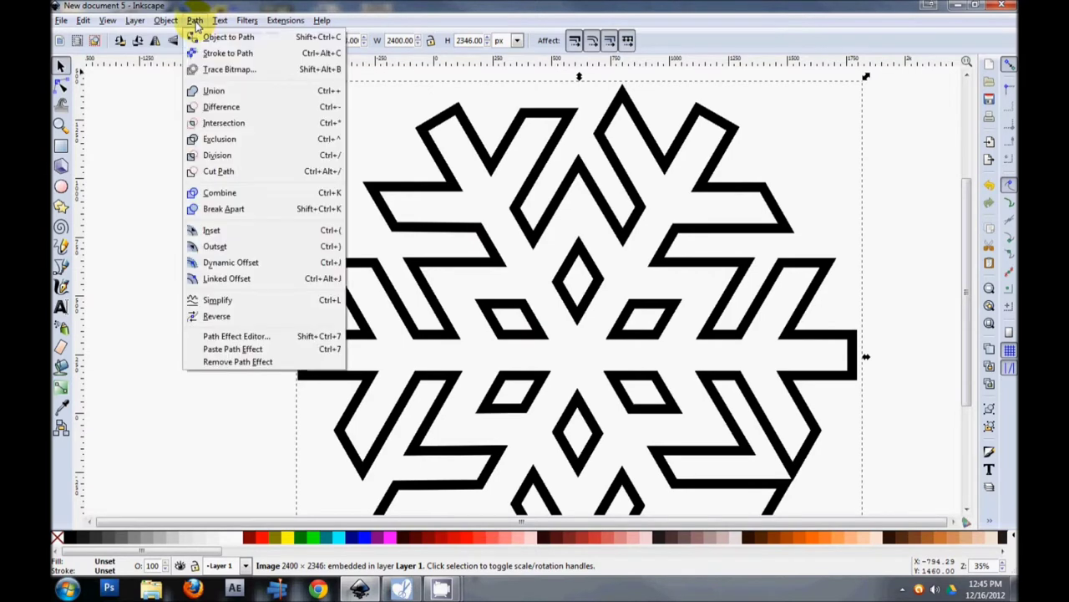
Trace the snowflake bitmap at Brightness cutoff 0.450 into a 564-node path, then close Trace Bitmap.
left_click(215, 73)
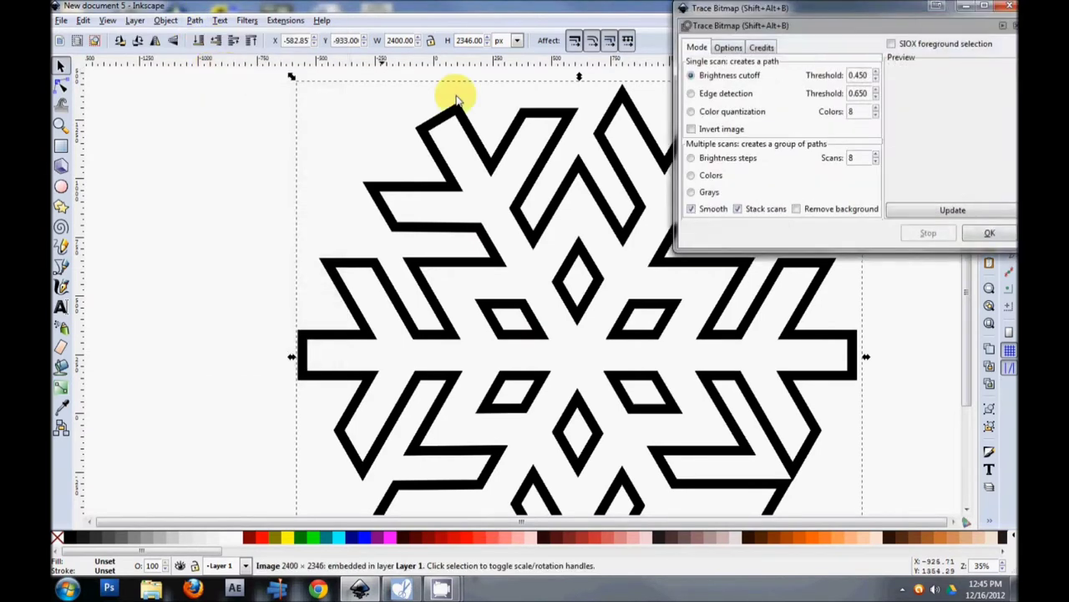
left_click_drag(827, 13, 537, 134)
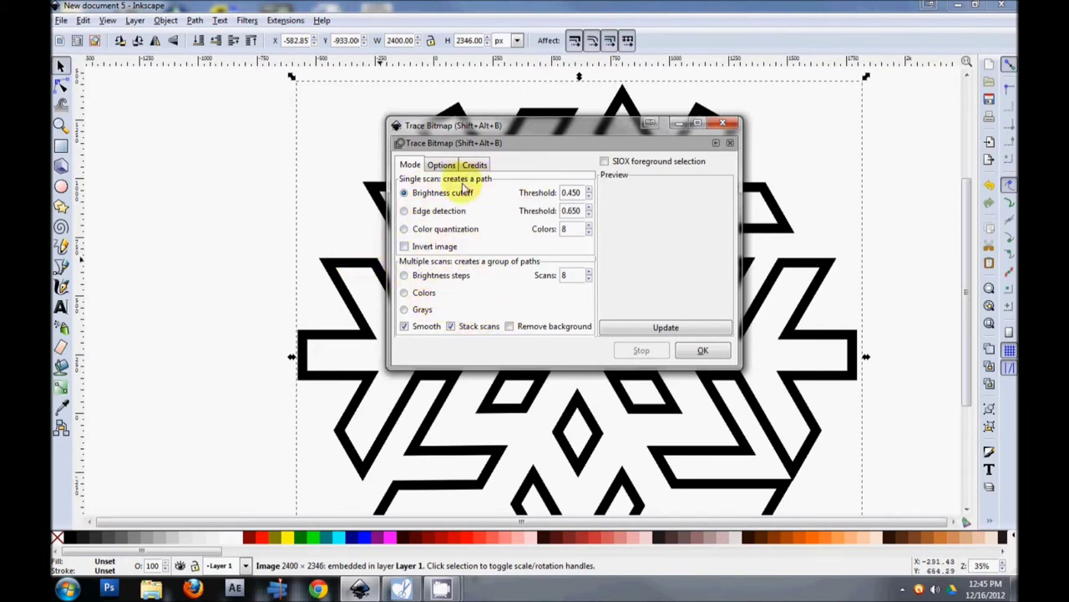
left_click(706, 352)
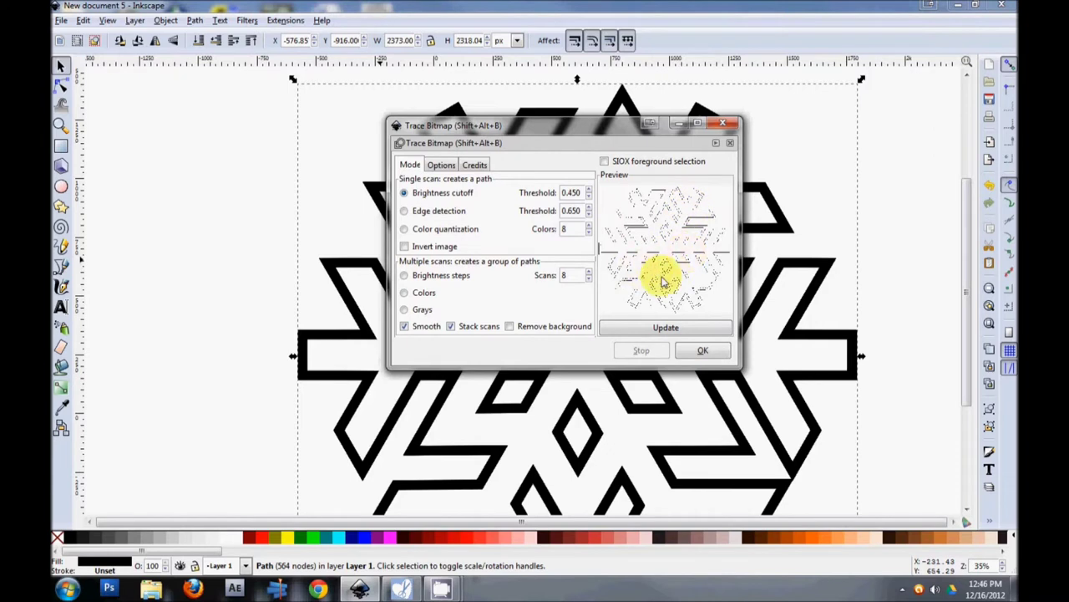
left_click(702, 352)
left_click(722, 125)
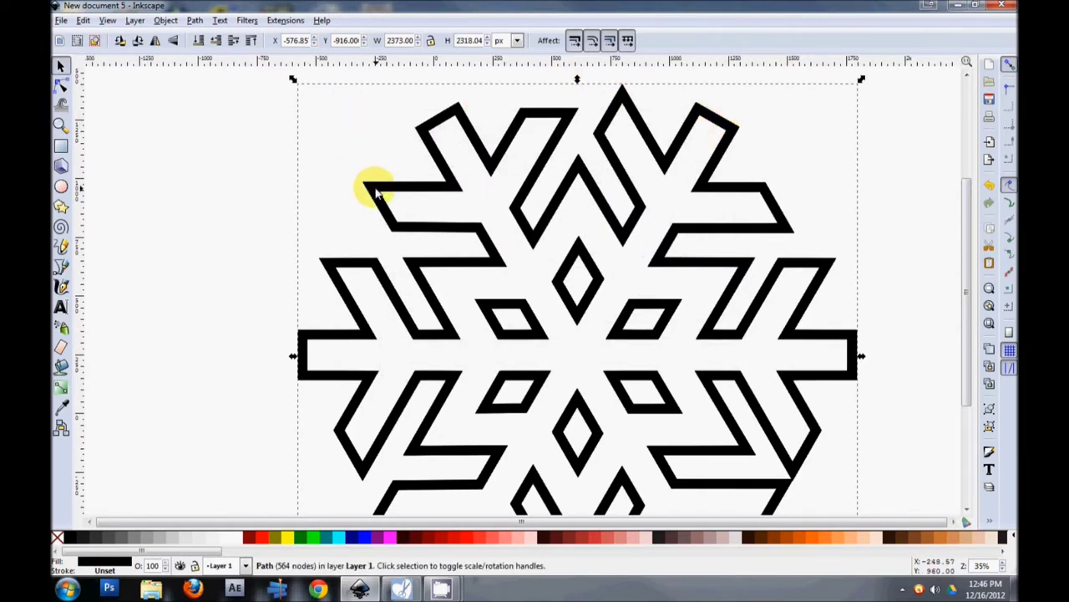
Pull the traced path aside, delete the original bitmap beneath it, and move the path back.
left_click_drag(376, 192, 491, 219)
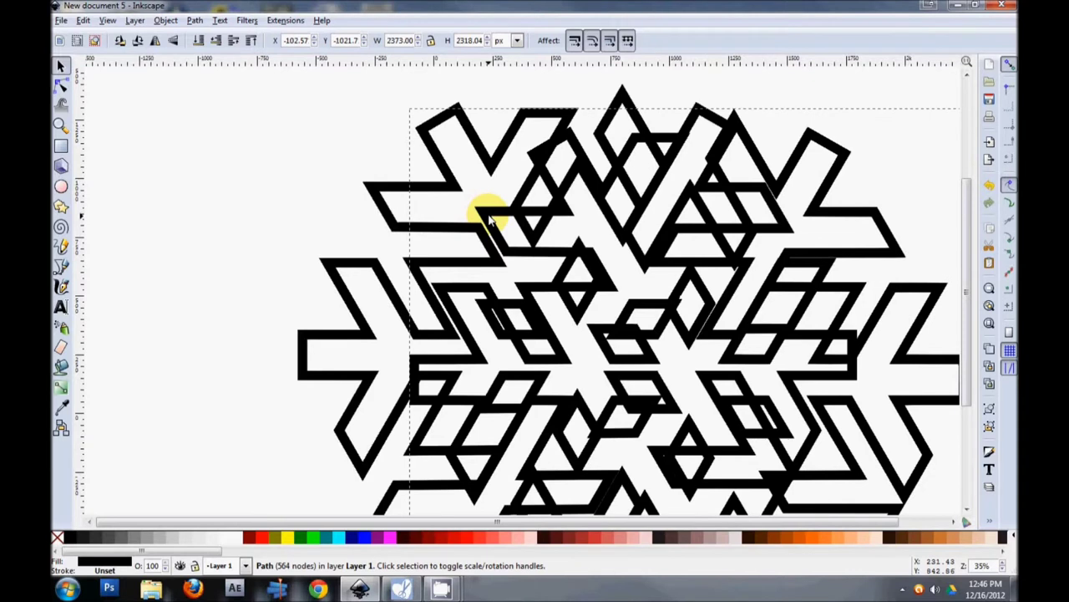
left_click(382, 201, "alt")
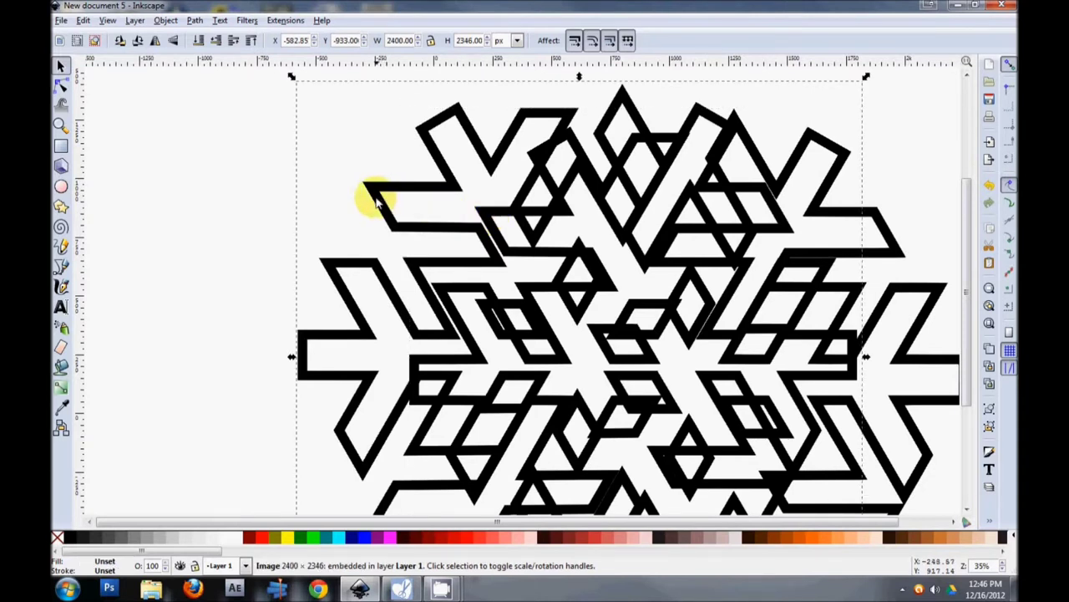
key("Delete")
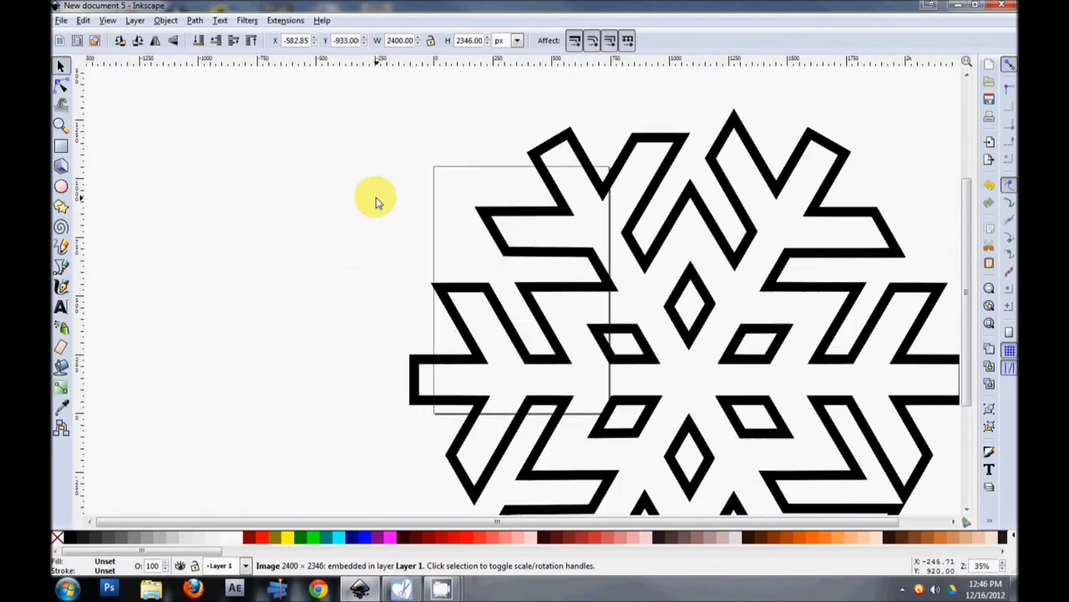
left_click_drag(527, 217, 370, 190)
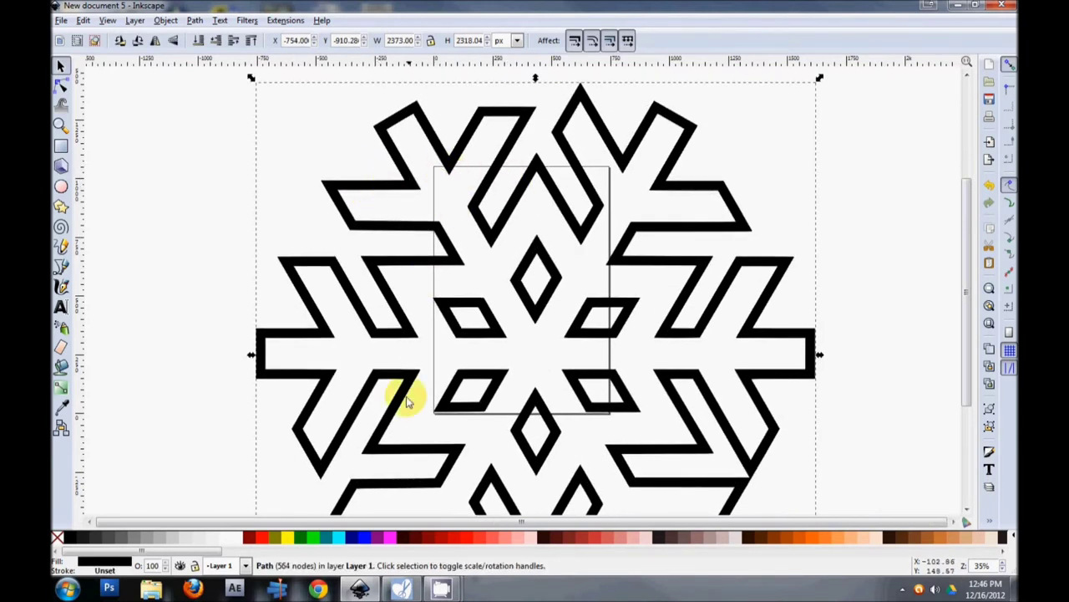
Scale the traced snowflake down to 653 × 689.471 px and place it on the page.
left_click_drag(252, 80, 454, 269)
left_click_drag(511, 302, 501, 219)
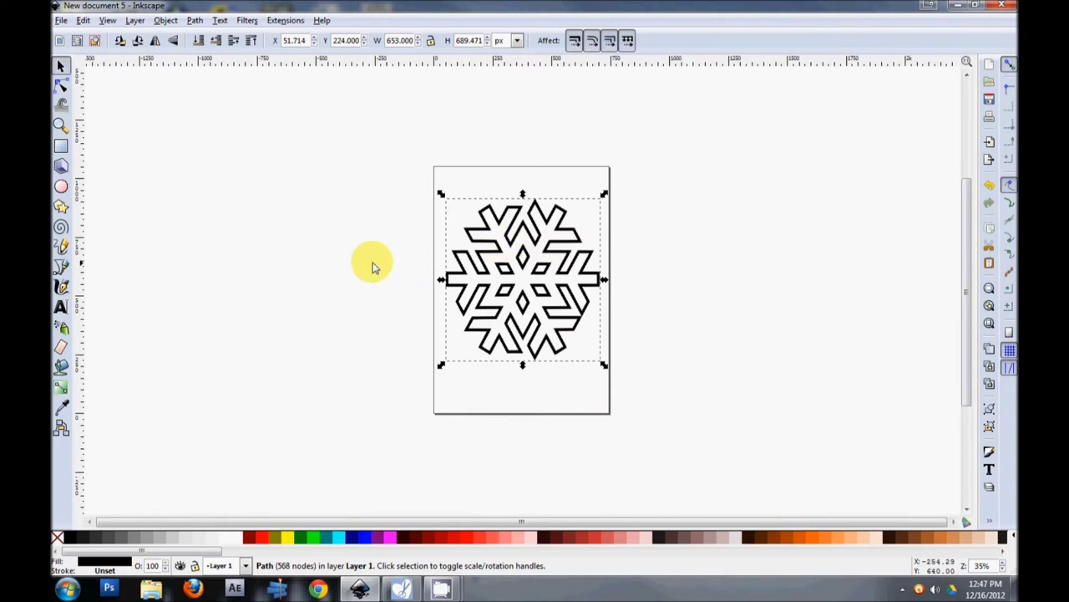
left_click(380, 167)
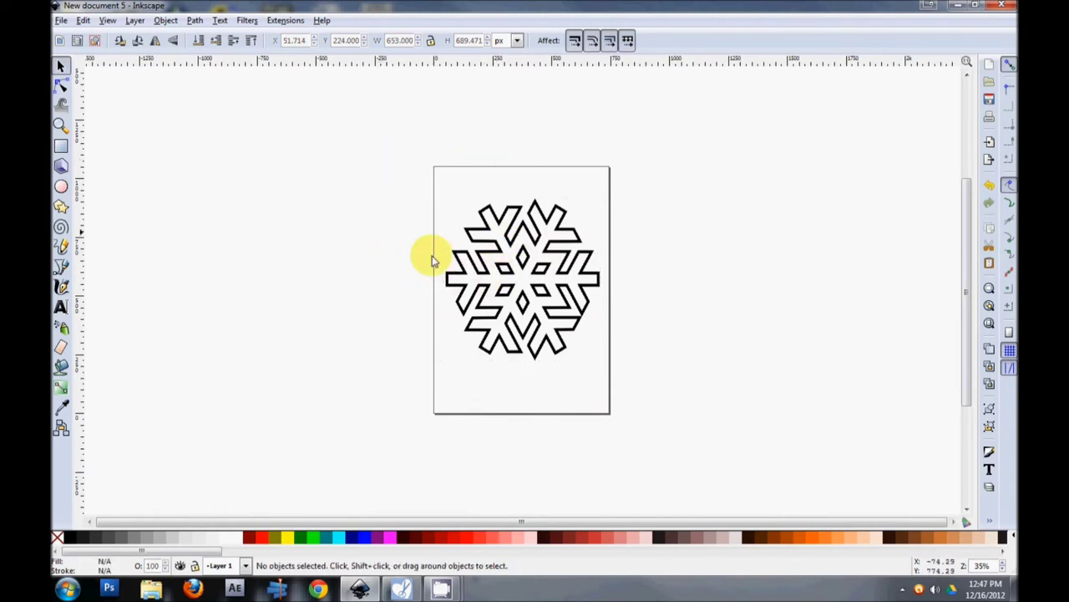
Save the drawing to the Desktop as snowflake.svg in Inkscape SVG format.
left_click(519, 286)
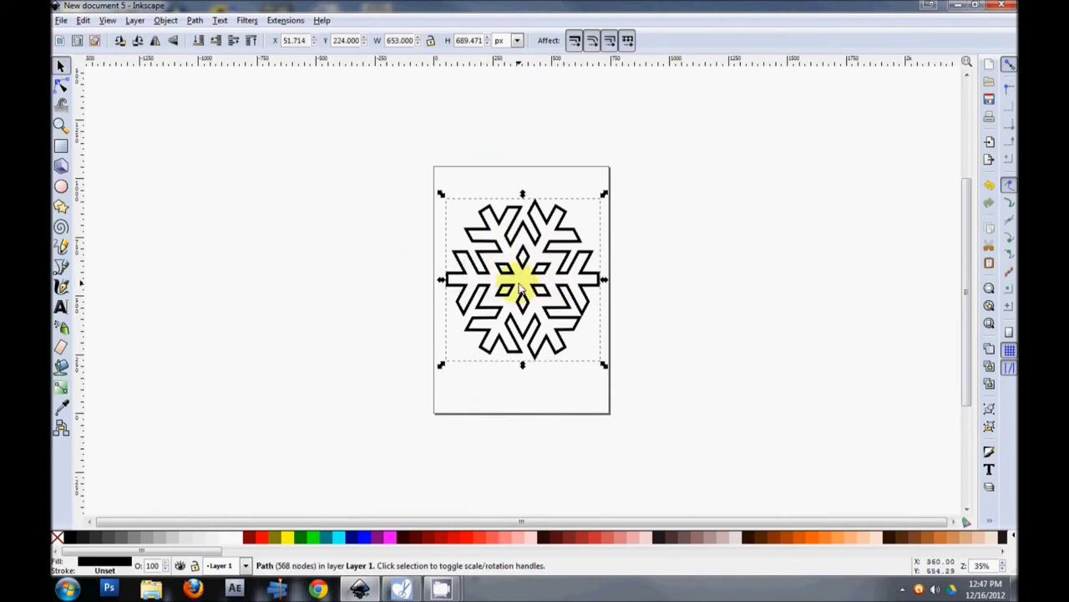
left_click(62, 22)
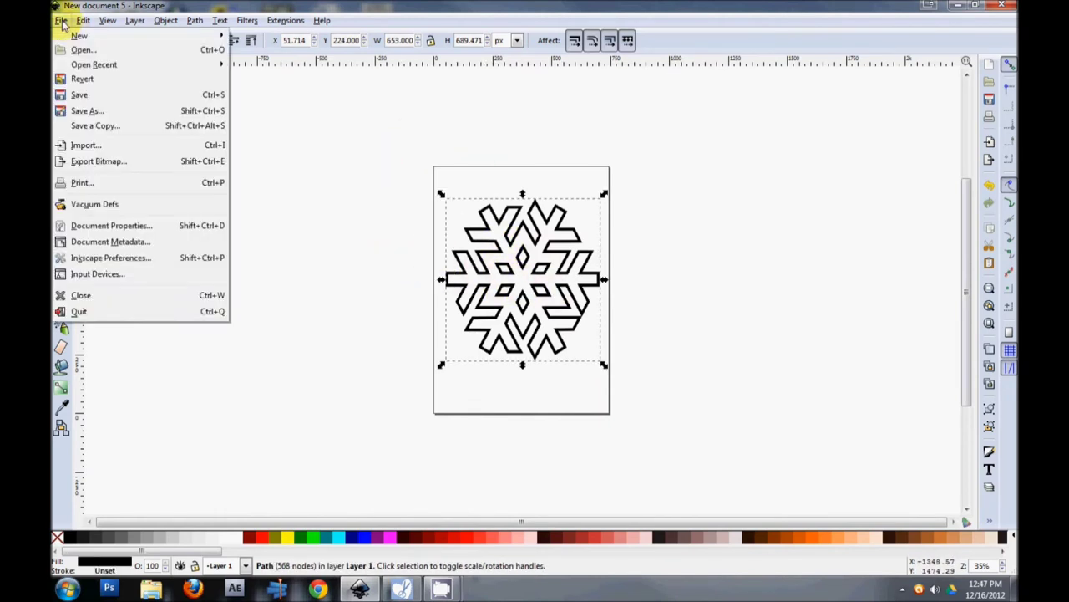
left_click(88, 94)
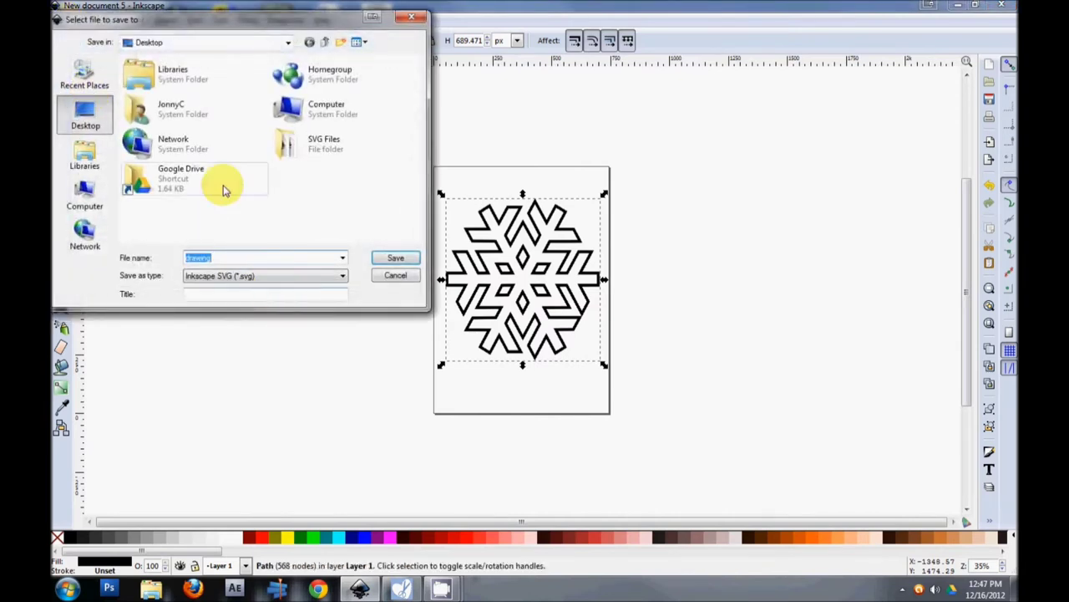
left_click_drag(231, 19, 287, 84)
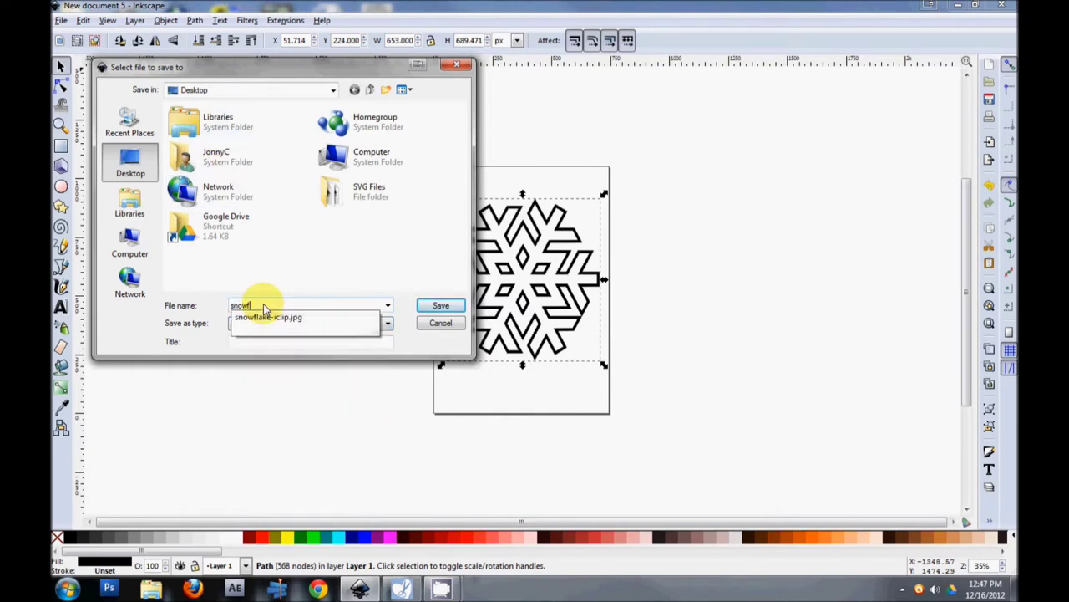
key("Escape")
type("lake")
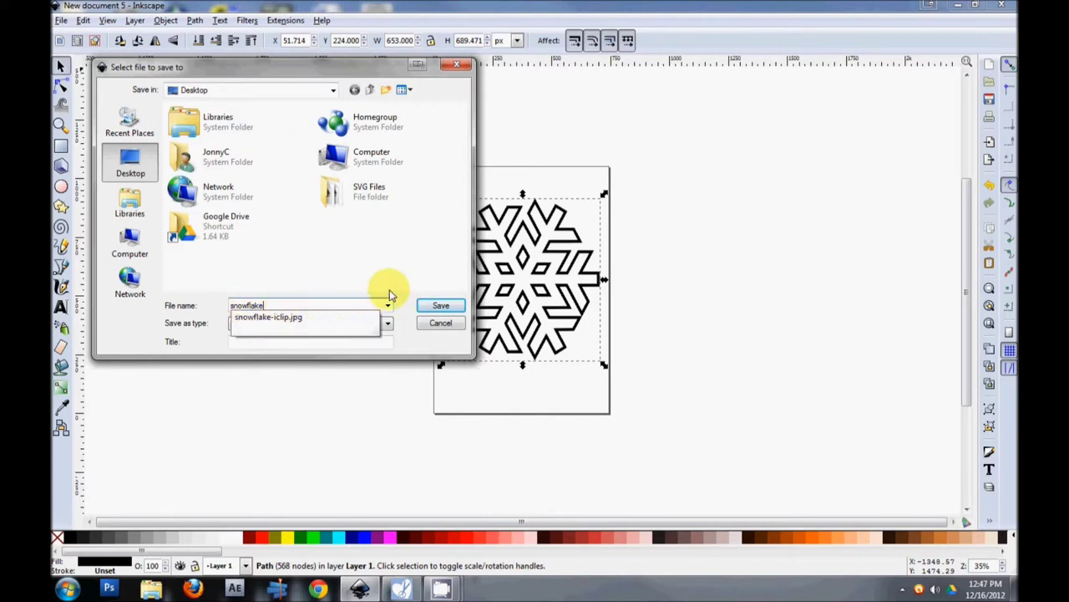
left_click(441, 305)
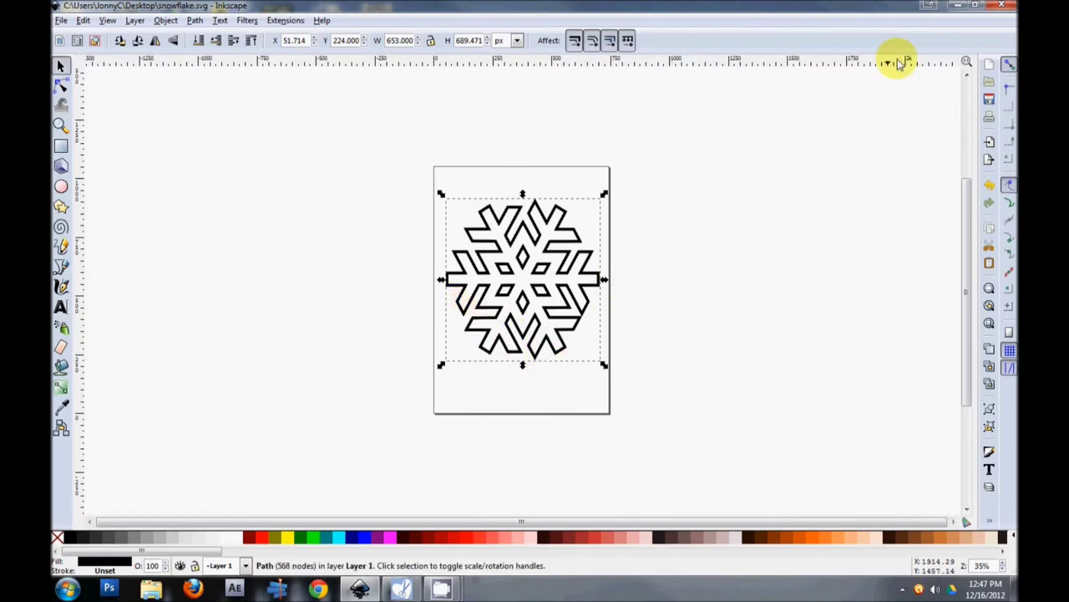
left_click(957, 7)
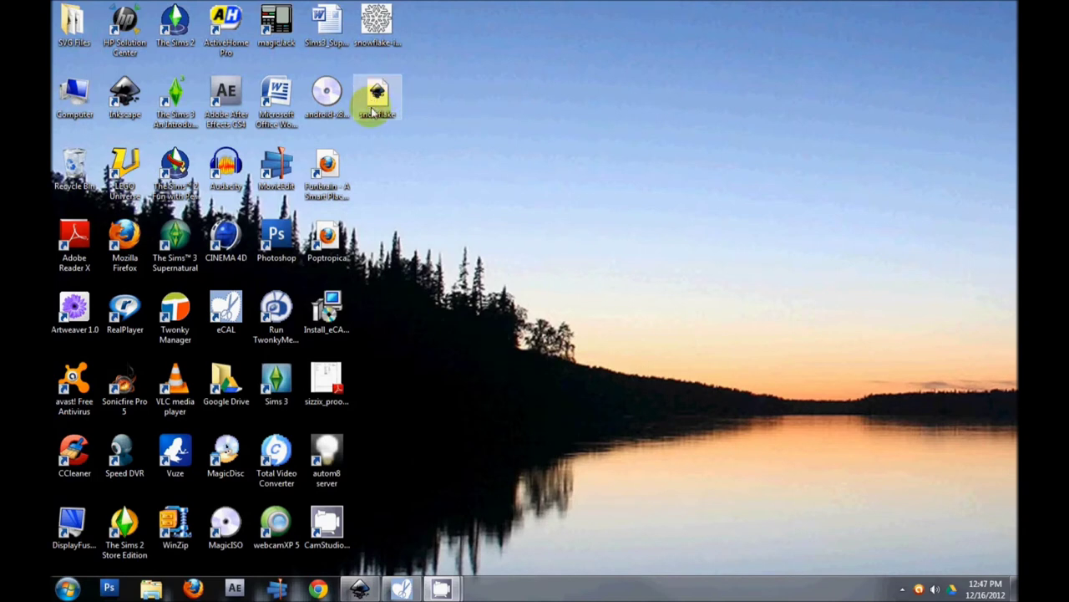
Import snowflake.svg into eCAL onto the 12" × 12" mat, sized 9.069 × 9.576 inches.
left_click(402, 587)
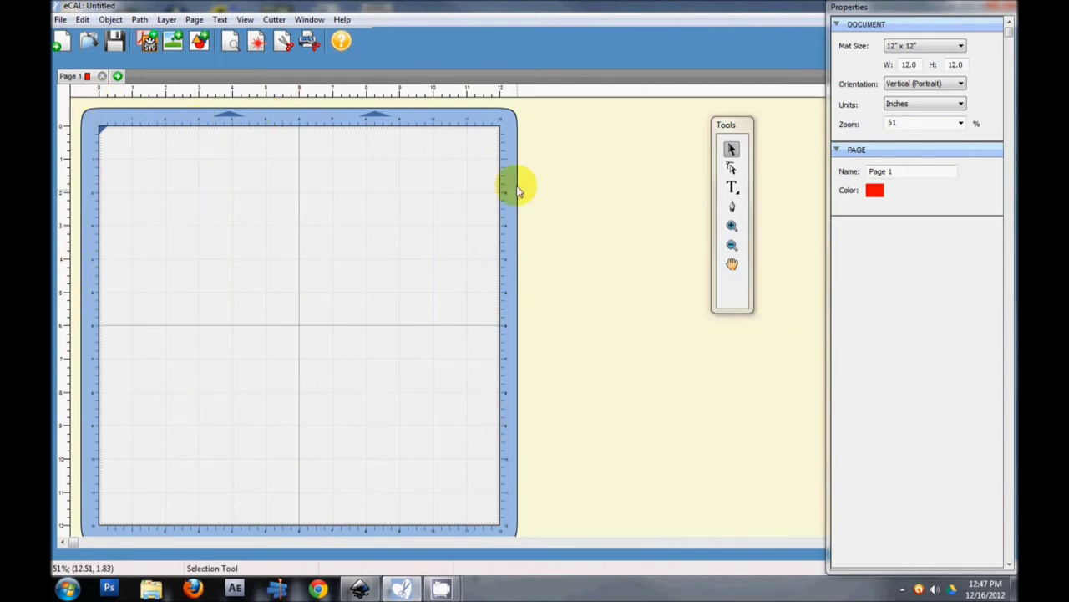
left_click(60, 19)
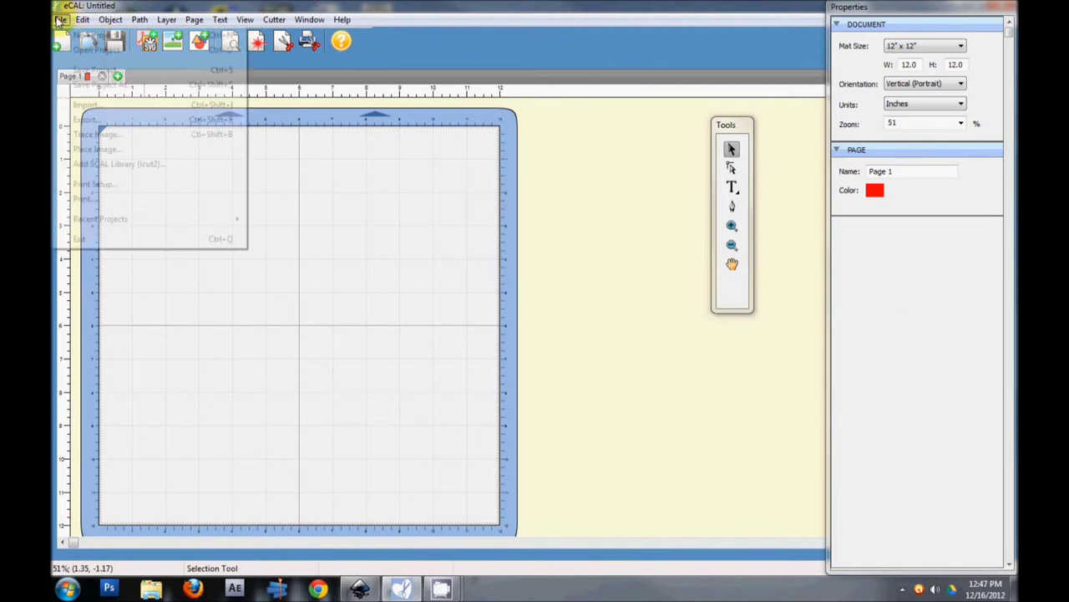
left_click(95, 105)
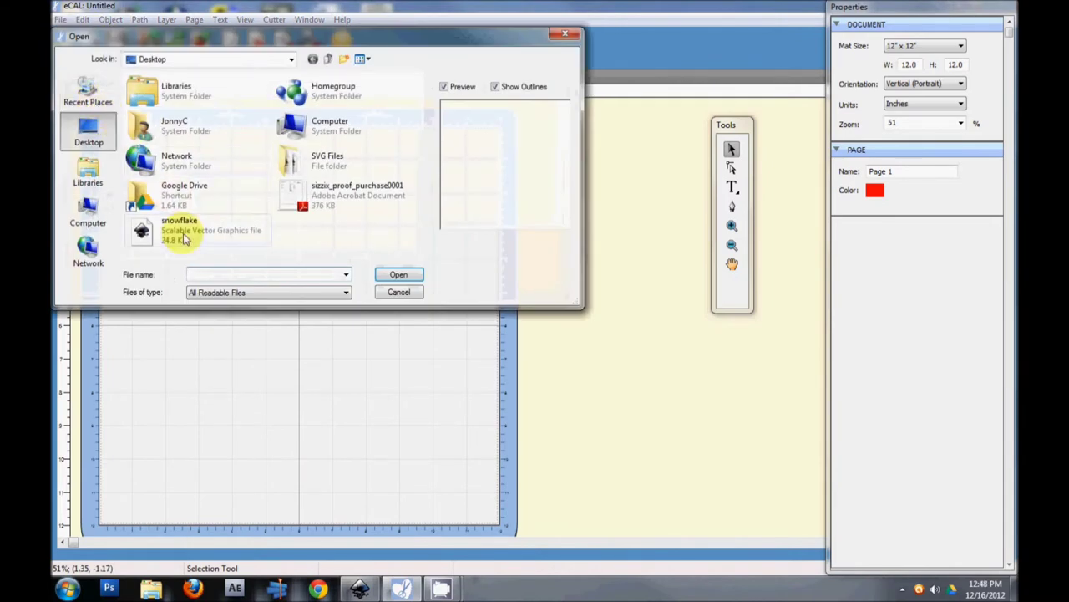
left_click(199, 237)
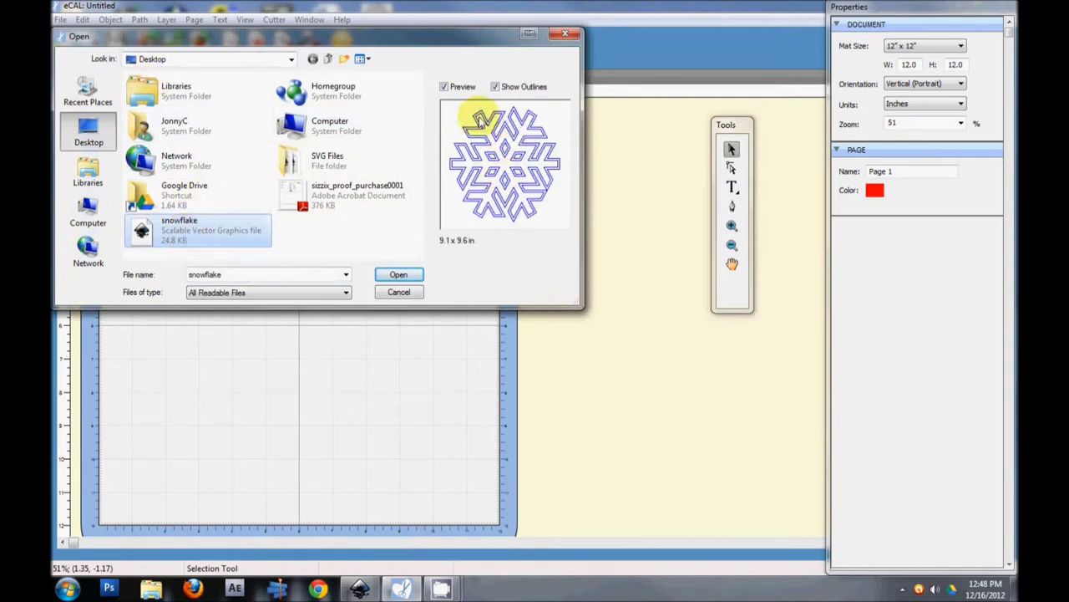
left_click(398, 276)
Shrink the snowflake to roughly 3.9 × 4.1 inches, position it in the mat's upper-left corner, then deselect it.
left_click_drag(376, 318, 324, 249)
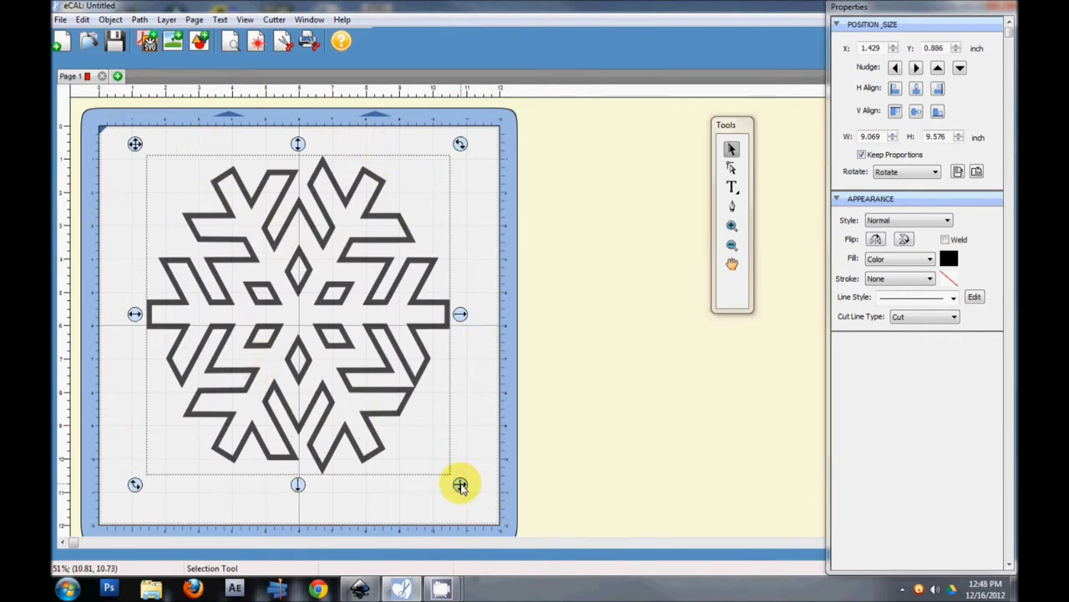
left_click_drag(460, 485, 267, 303)
left_click_drag(229, 228, 202, 210)
left_click_drag(246, 273, 265, 299)
left_click(349, 283)
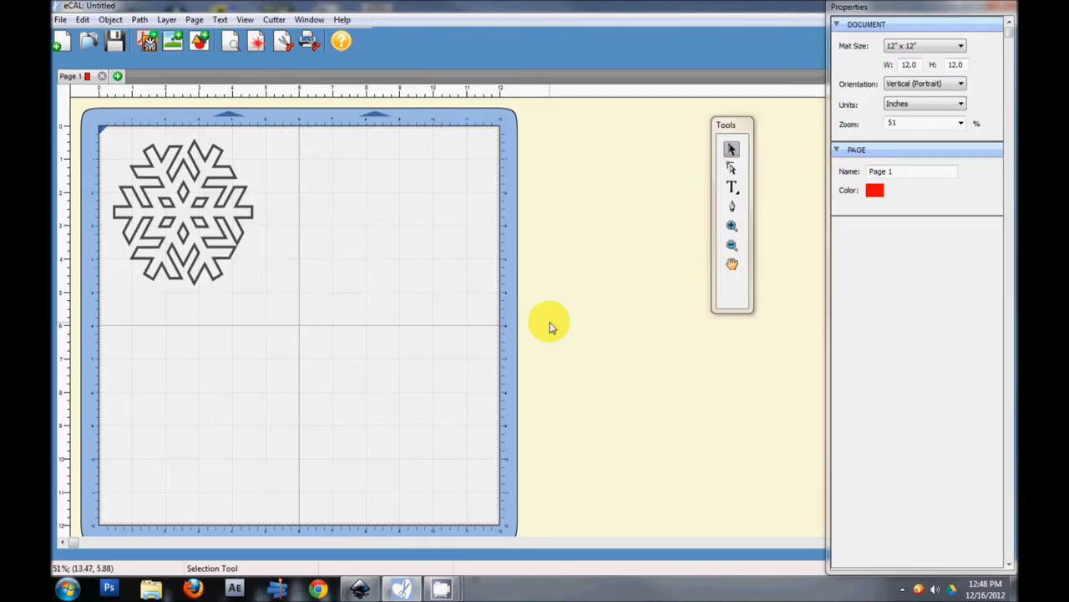
Choose Cut with Sizzix eclips from the Cutter menu to show its Cut Settings dialog.
left_click(276, 20)
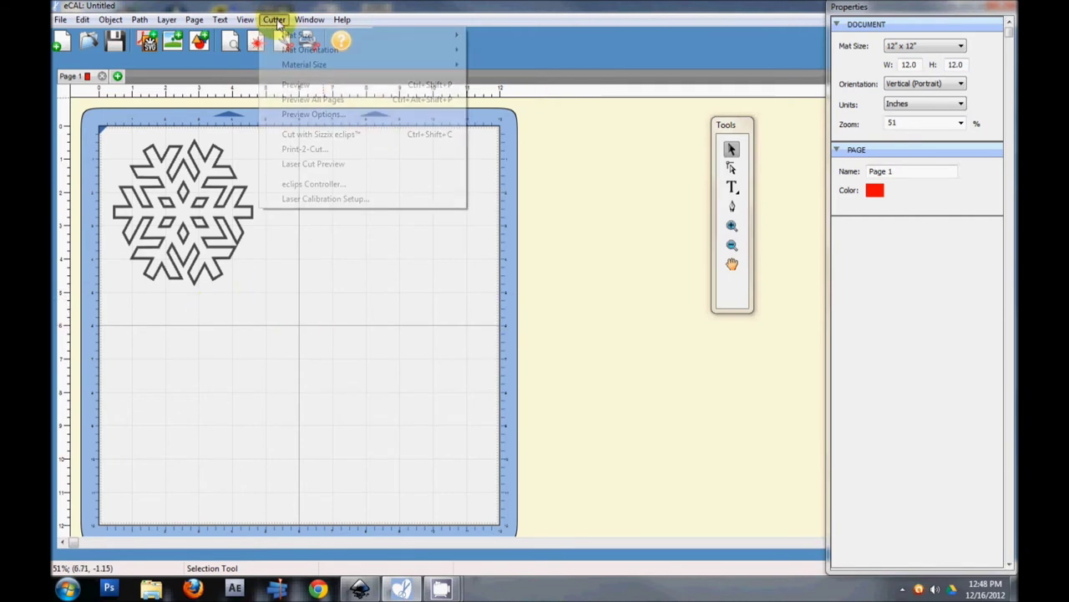
left_click(294, 135)
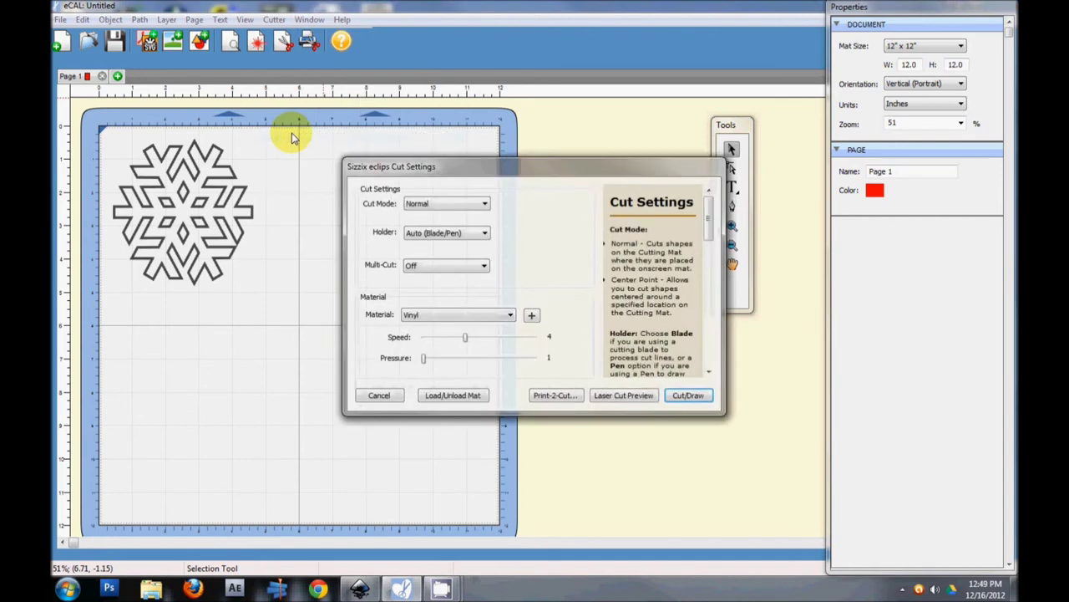